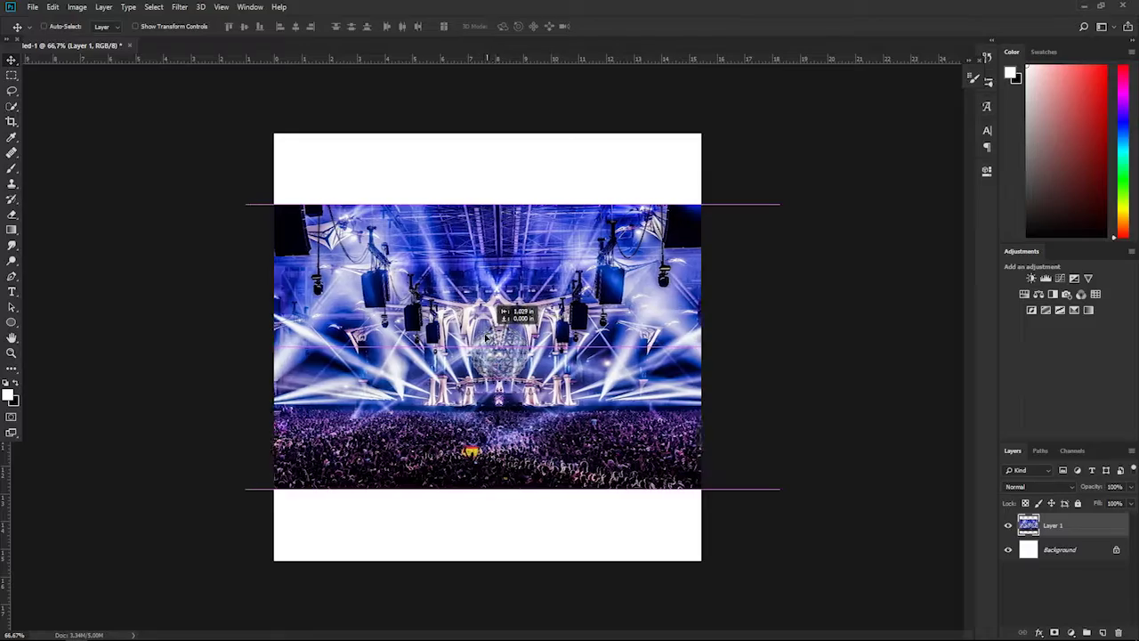
- Commit the enlarged concert photo so it covers the whole square canvas
key(Return)
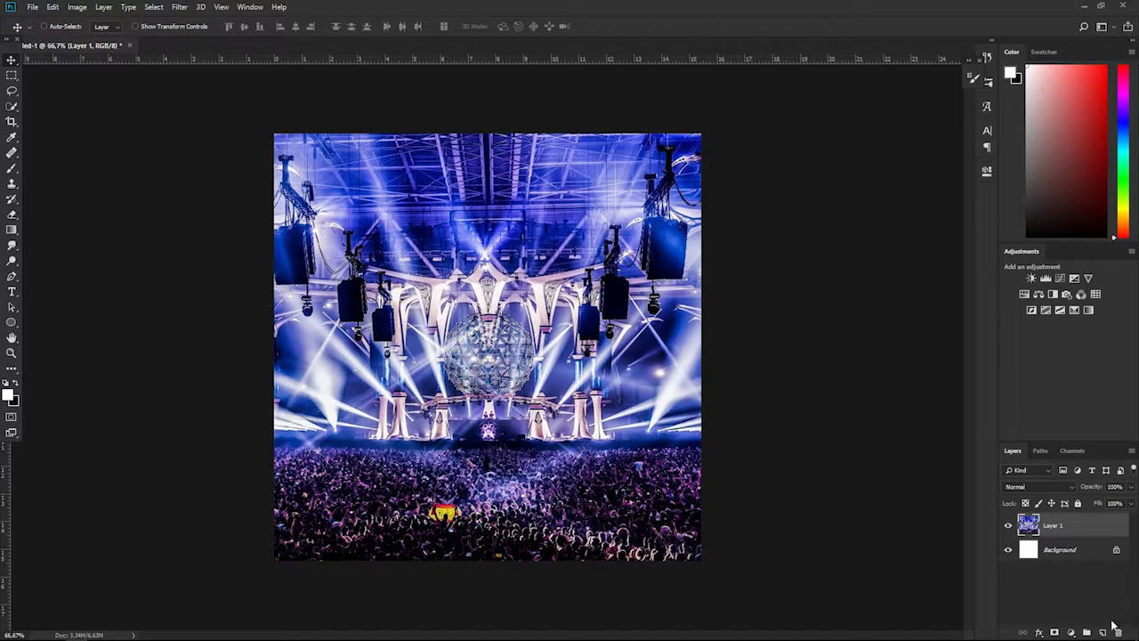
key(t)
text(QLIM)
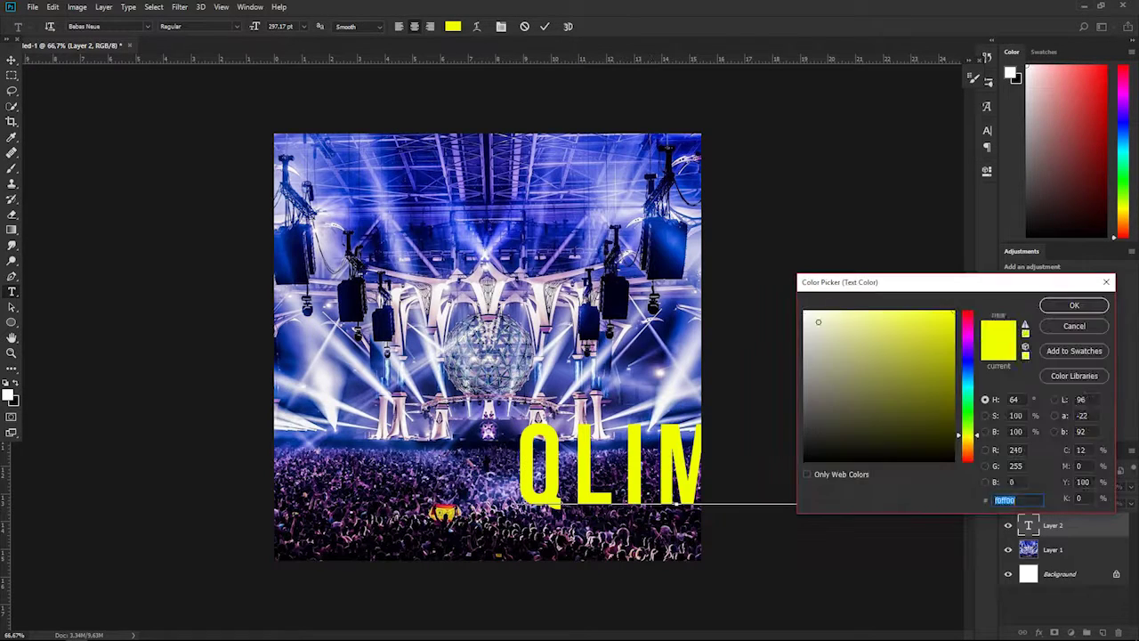
- Finish typing QLIMAX in white and enlarge it to span the photo's width
text(AX)
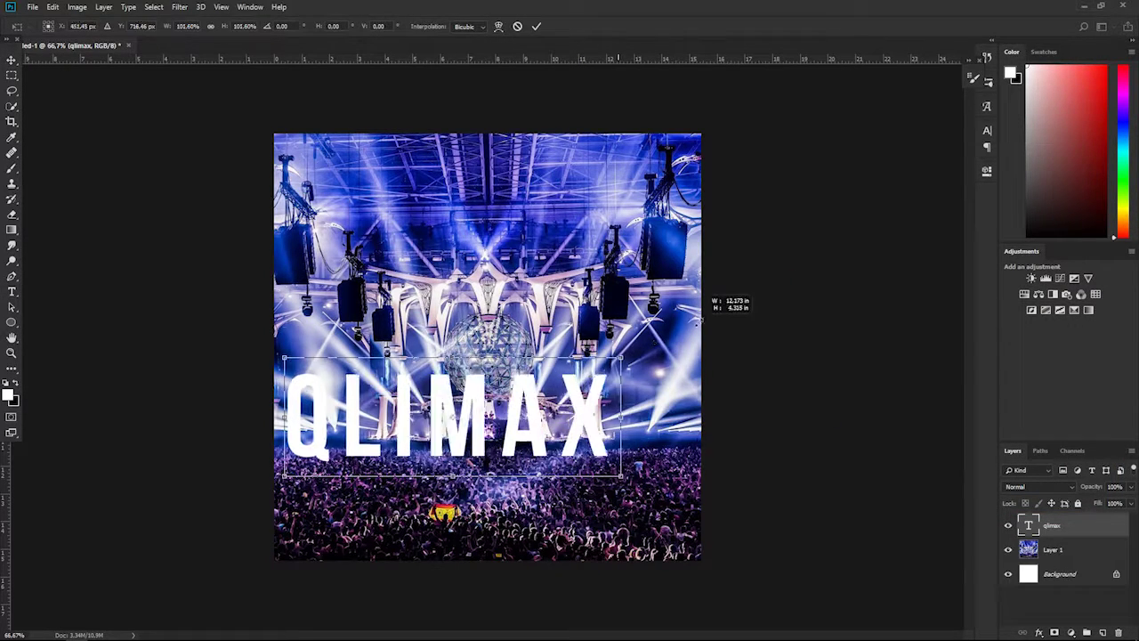
key(ctrl+t)
key(Return)
drag(787, 483, 781, 478)
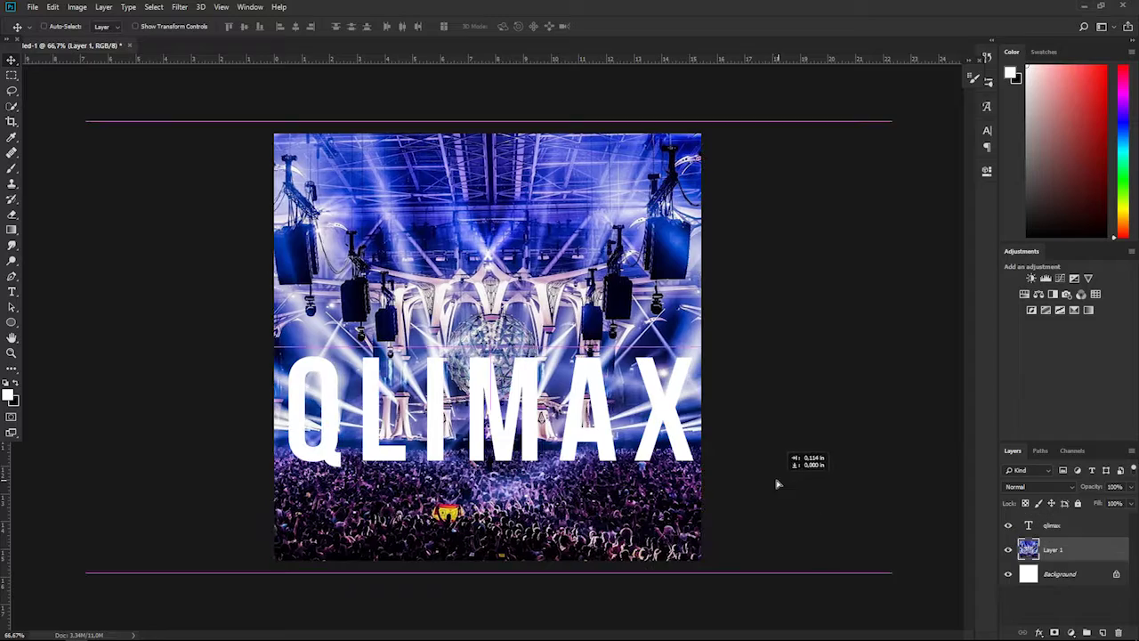
click(1074, 309)
- Add a black-to-white Gradient Map with a light blue stop, then hide the layer
click(956, 209)
click(850, 230)
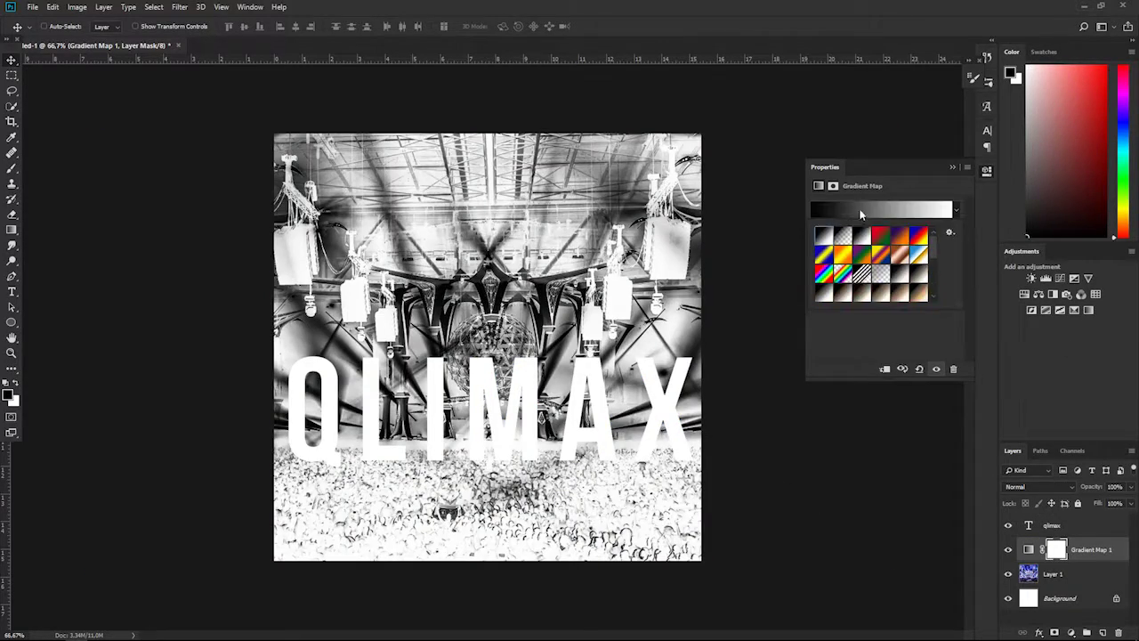
click(881, 209)
click(918, 324)
drag(968, 419, 967, 377)
click(923, 313)
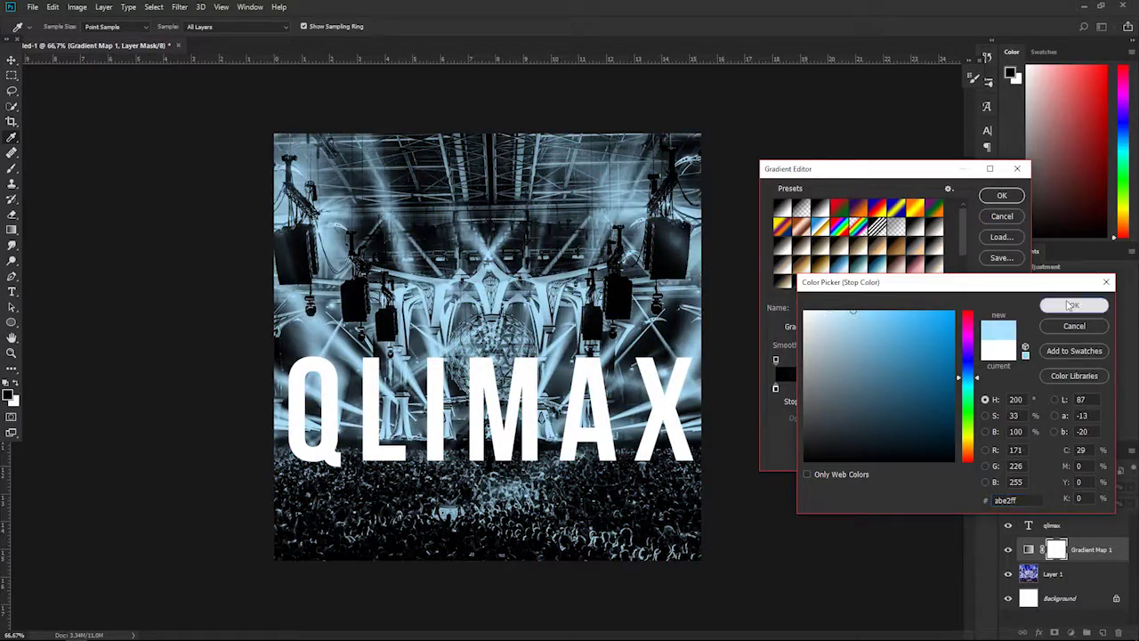
click(1075, 305)
click(1002, 216)
click(1008, 549)
- Add a layer mask to the qlimax text layer and set a smaller brush
scroll(450, 468, up, 5)
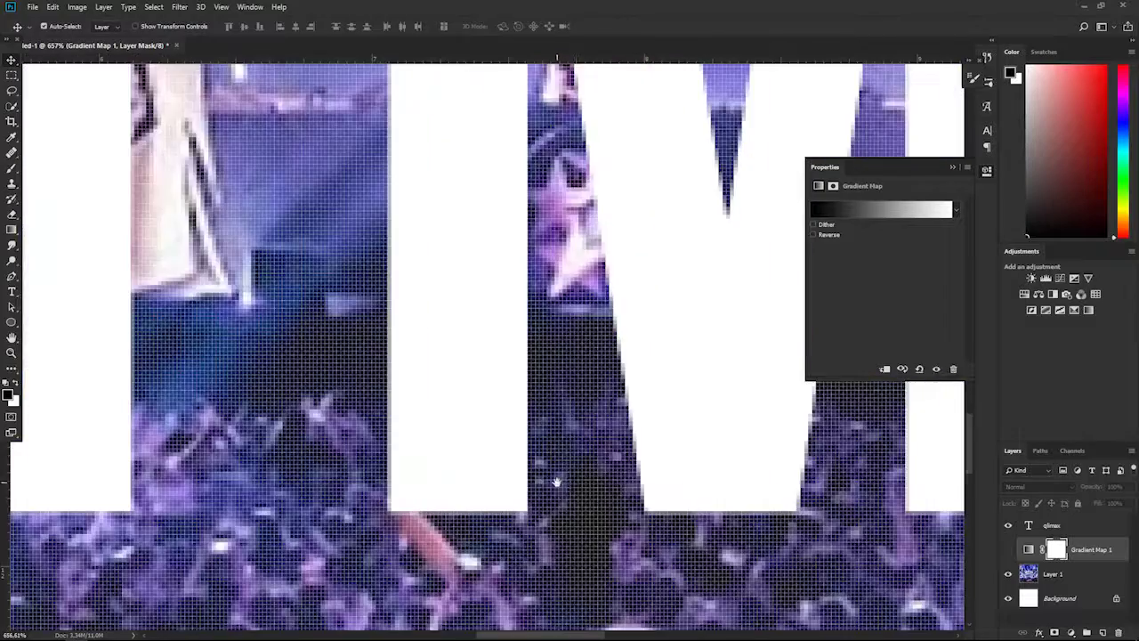
click(1053, 525)
click(1071, 632)
key(b)
drag(559, 528, 526, 500)
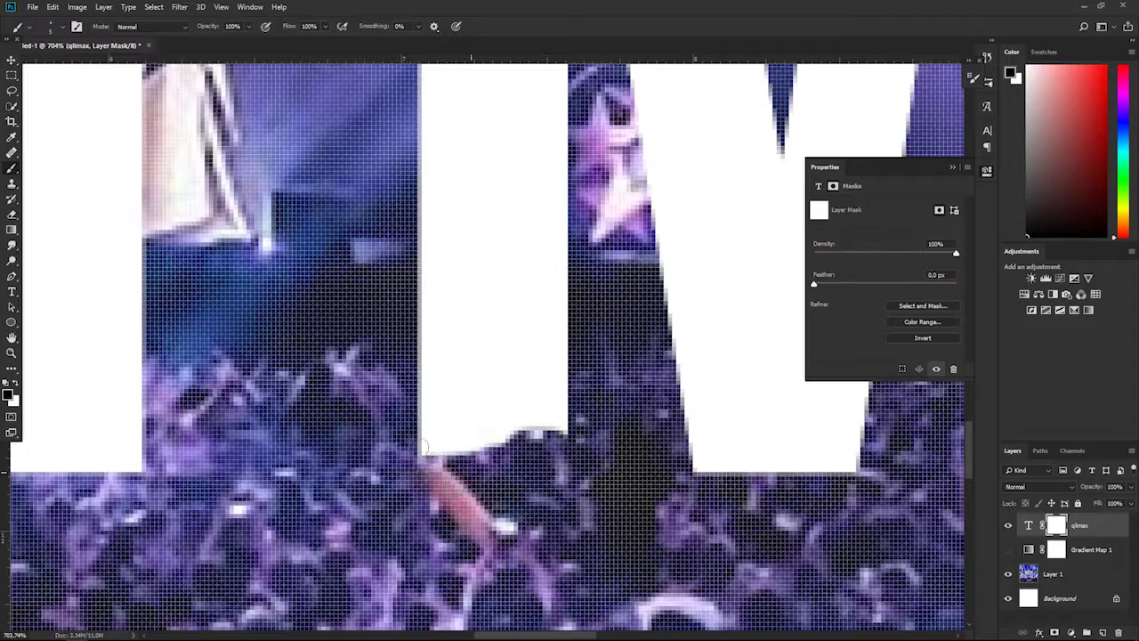
- Paint the mask along the bottoms of the I and L so crowd heads overlap them
scroll(426, 448, down, 2)
scroll(425, 447, down, 3)
scroll(534, 481, up, 4)
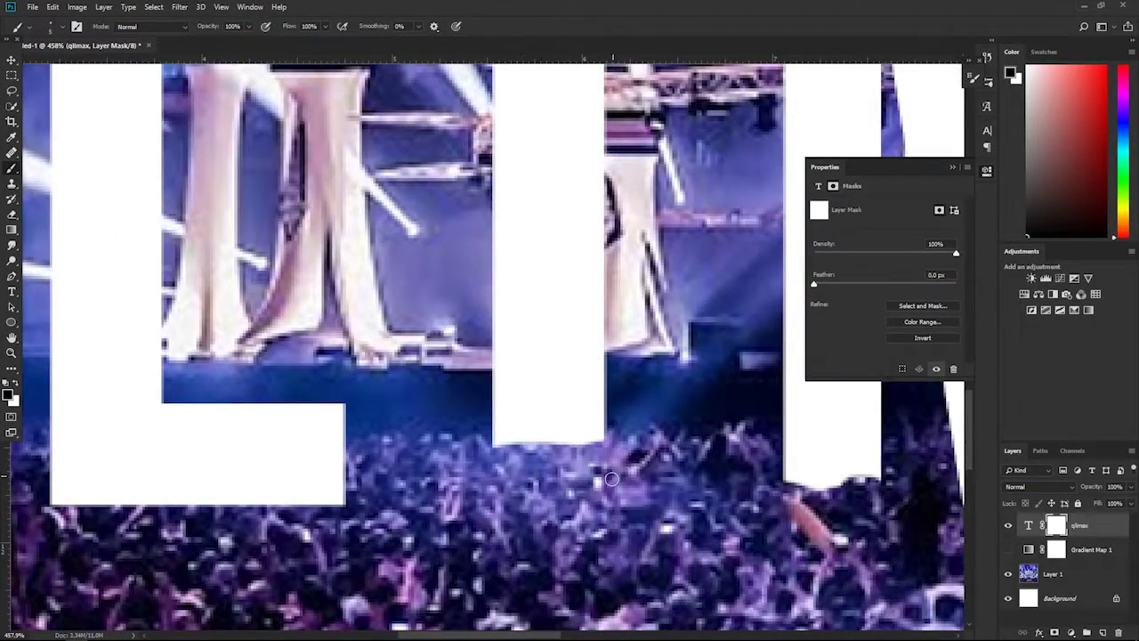
drag(566, 468, 571, 493)
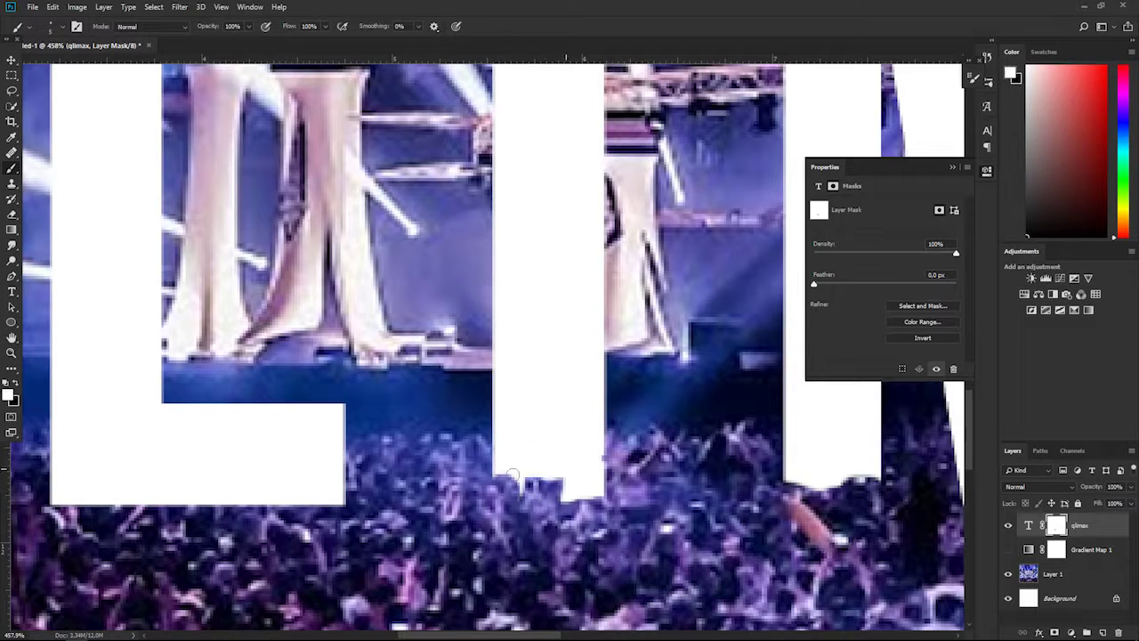
scroll(570, 493, down, 3)
scroll(570, 493, up, 2)
scroll(571, 493, up, 1)
mouse_move(497, 485)
mouse_down()
mouse_move(381, 501)
mouse_move(427, 475)
mouse_up()
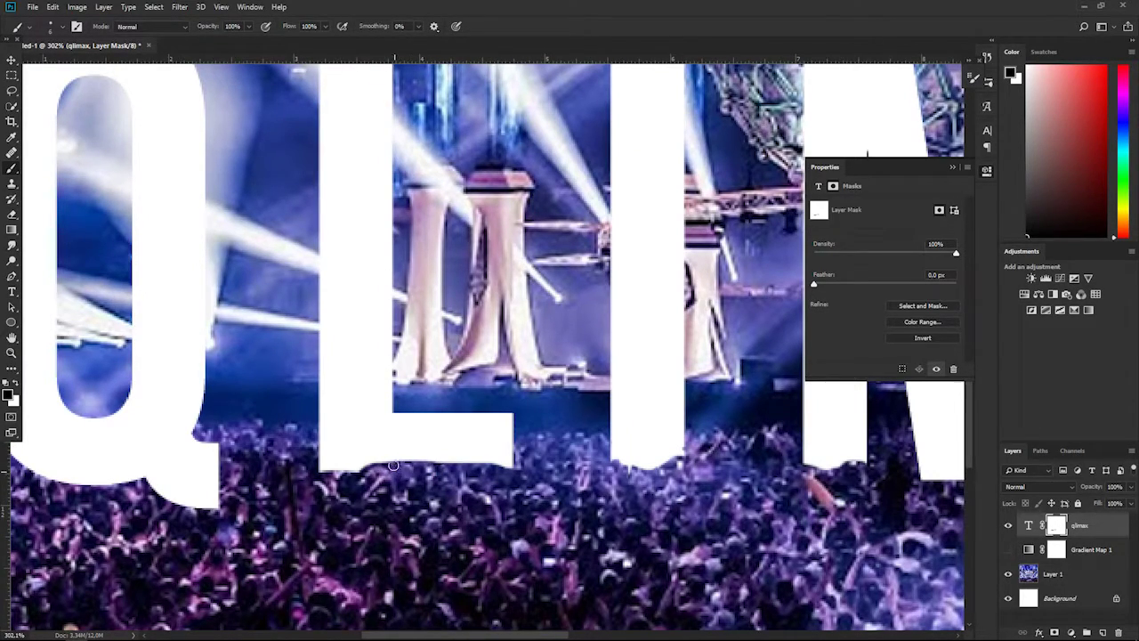
scroll(415, 467, down, 3)
scroll(415, 467, up, 3)
scroll(415, 468, up, 2)
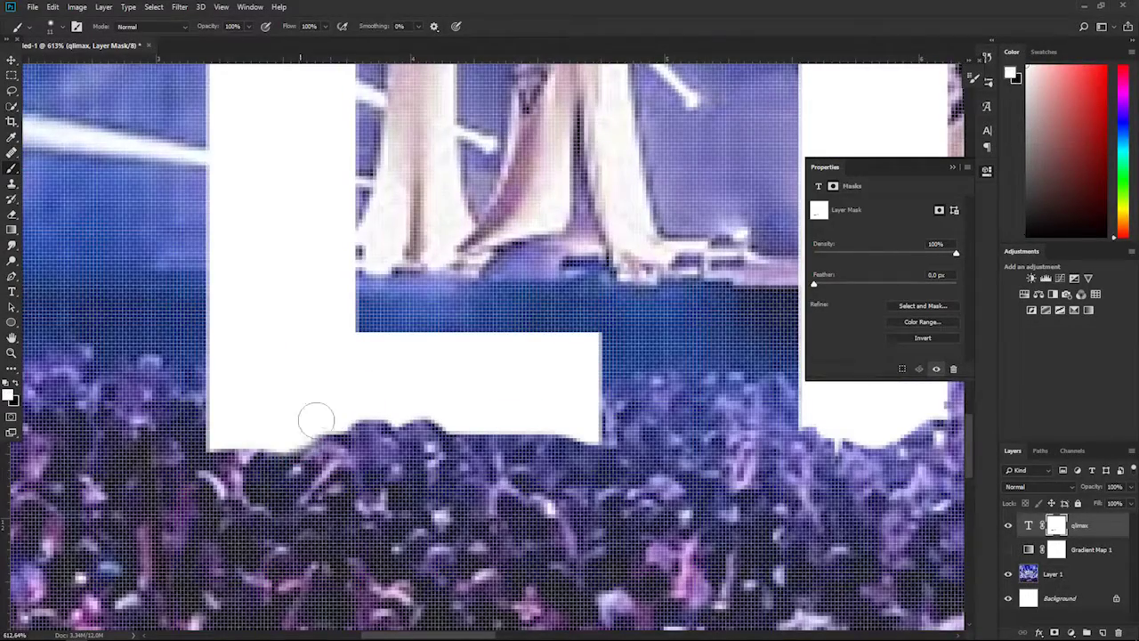
scroll(481, 429, down, 5)
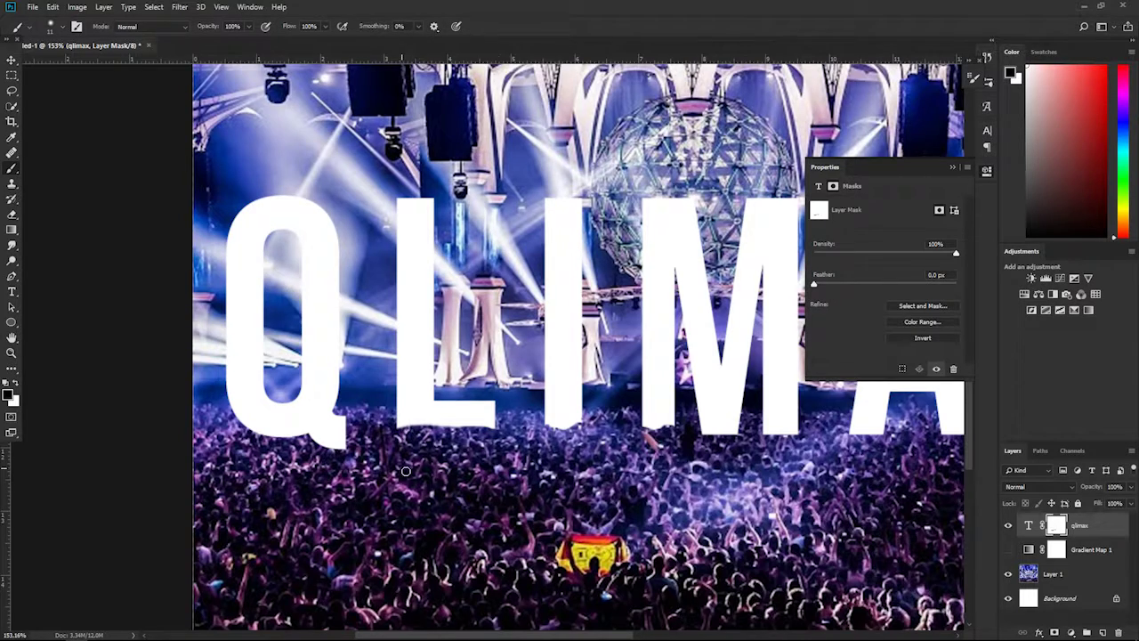
- Mask the bottom of the M's leg behind the crowd
scroll(405, 471, right, 2)
scroll(329, 434, up, 3)
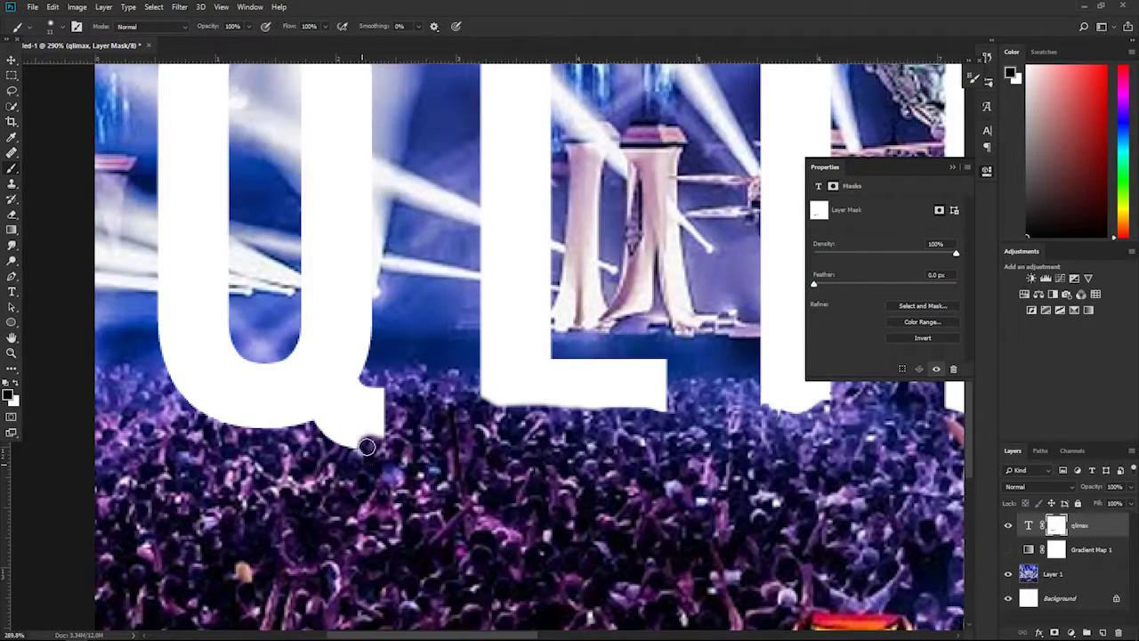
scroll(355, 445, left, 2)
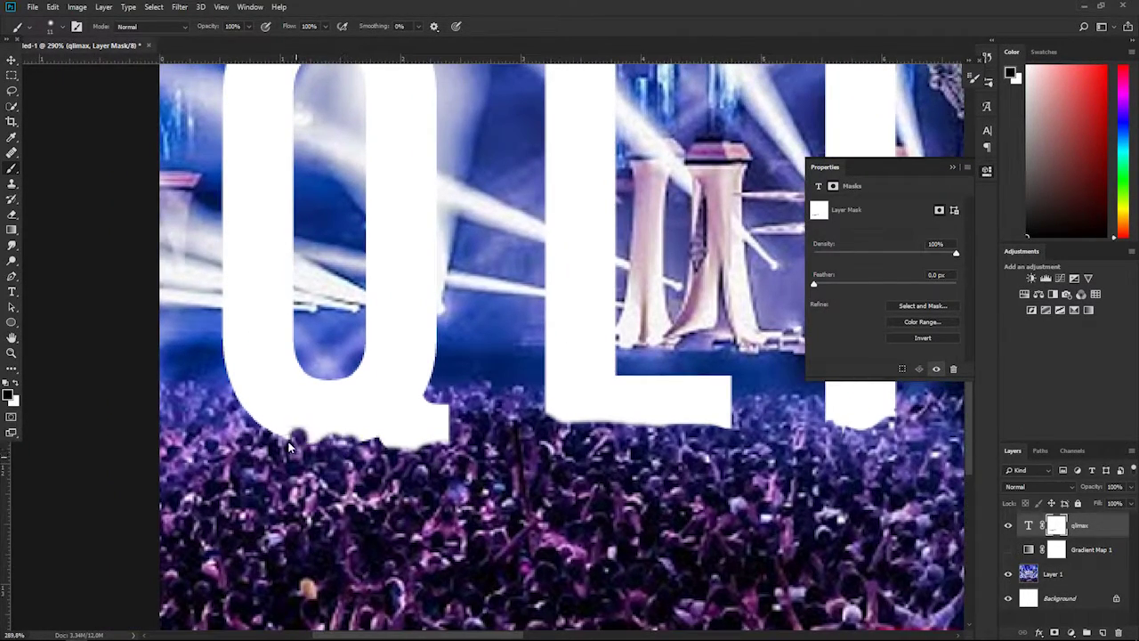
scroll(281, 409, down, 5)
scroll(140, 366, up, 5)
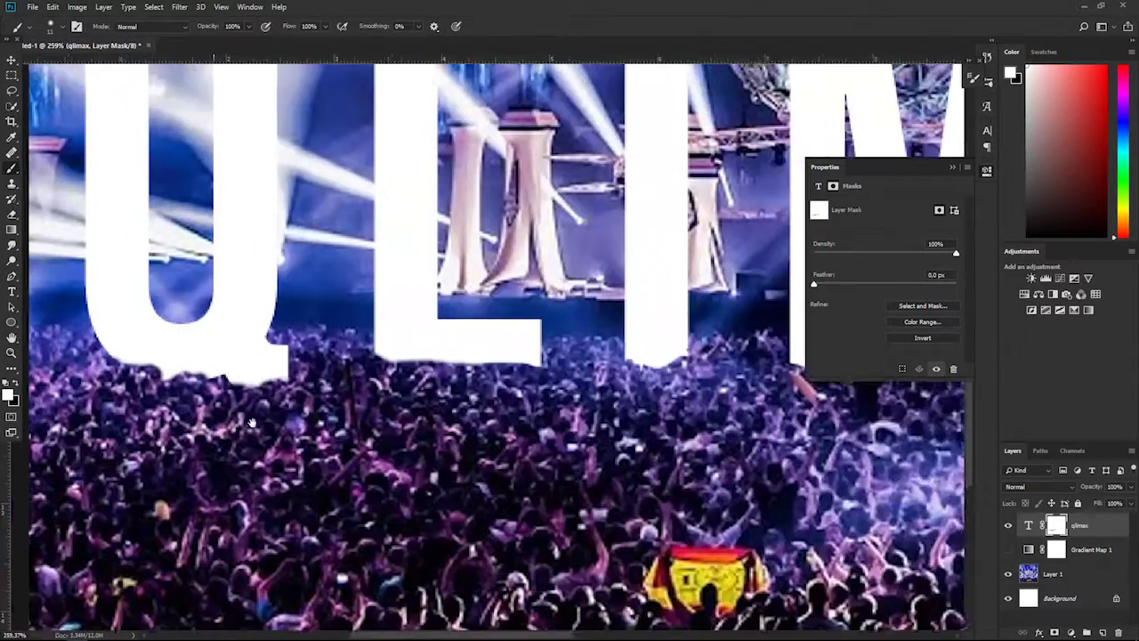
scroll(178, 387, right, 5)
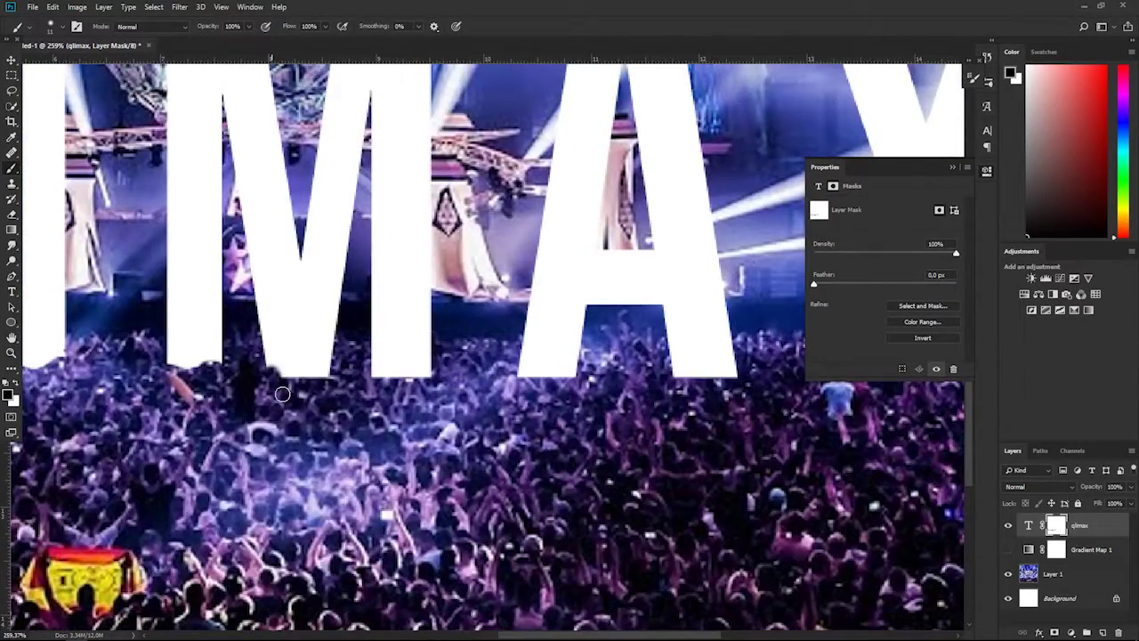
scroll(330, 385, right, 3)
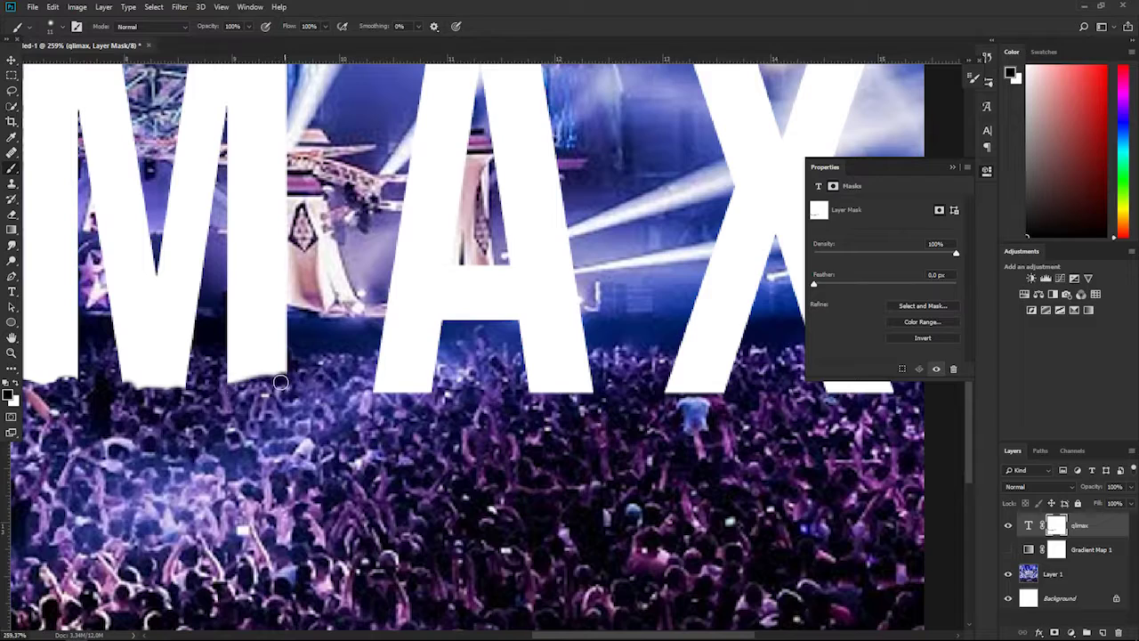
scroll(244, 369, right, 1)
drag(183, 382, 228, 354)
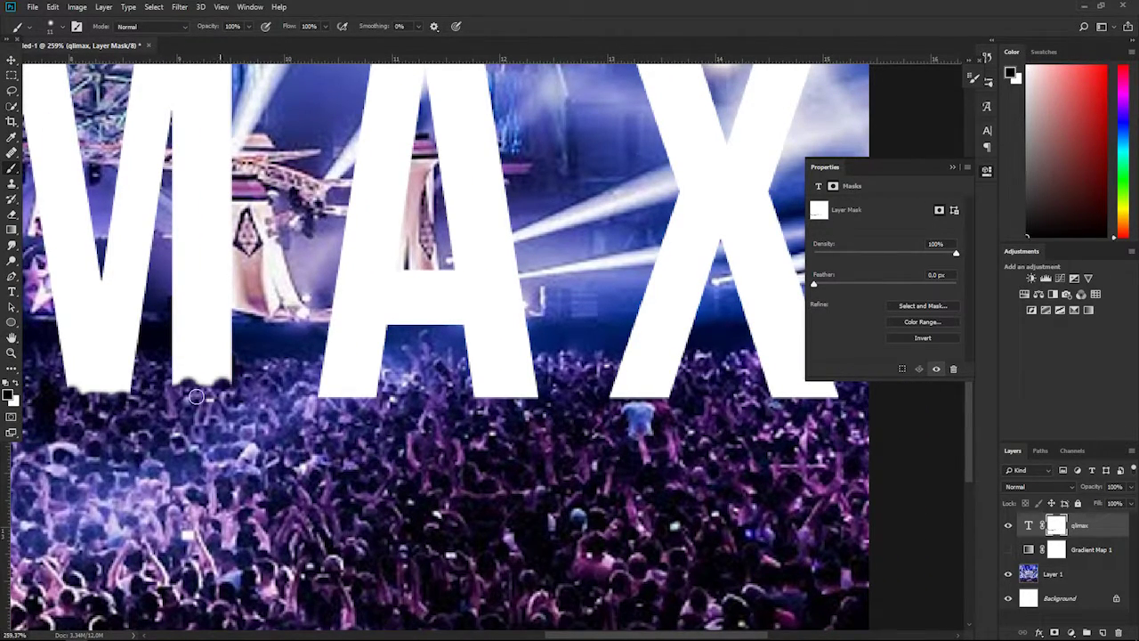
- Hide the bottom edges of the A's legs behind the crowd's heads
scroll(196, 396, down, 5)
scroll(382, 346, up, 6)
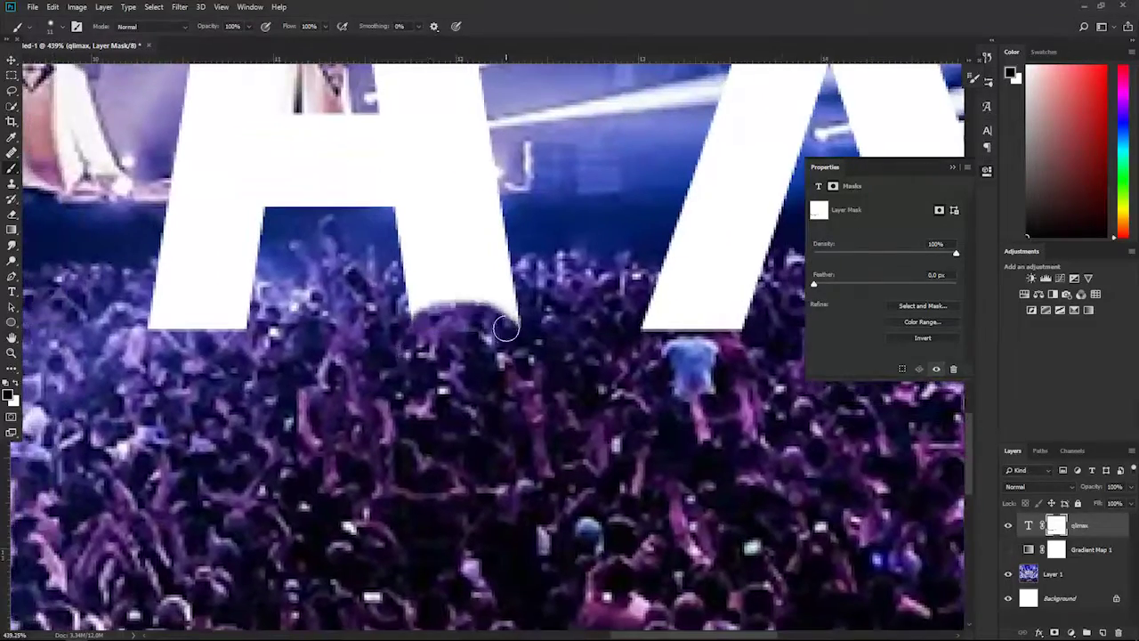
drag(418, 331, 508, 297)
scroll(508, 297, left, 3)
drag(272, 320, 352, 331)
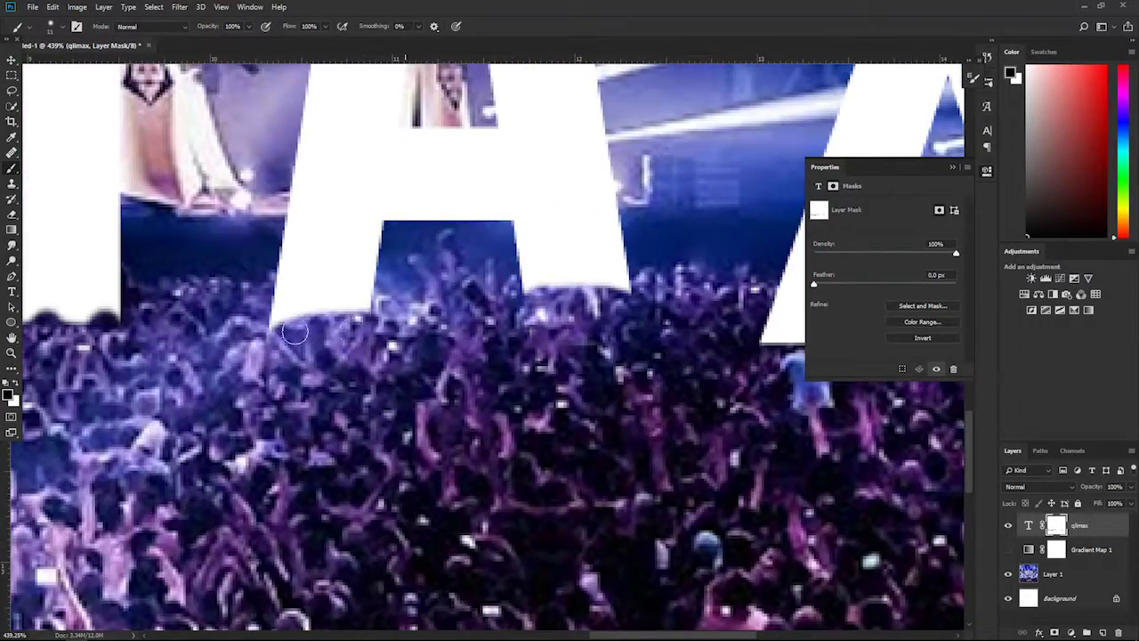
scroll(249, 359, right, 3)
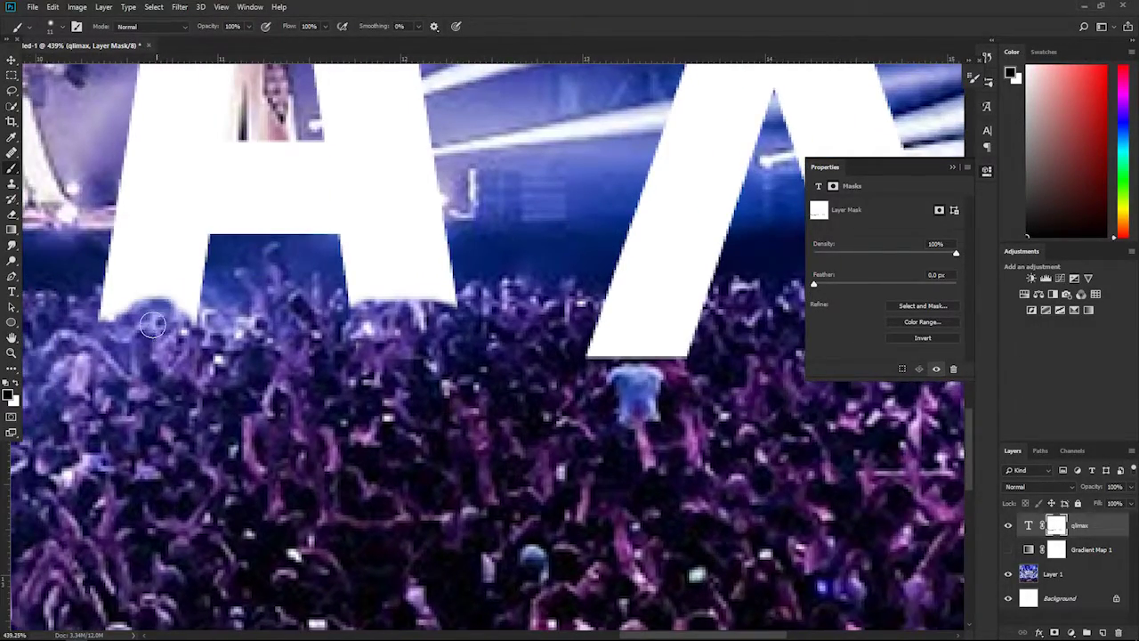
scroll(155, 323, right, 3)
drag(387, 331, 494, 320)
scroll(494, 320, right, 1)
drag(721, 310, 597, 330)
- Move the concert photo layer slightly downward with the whole poster in view
key(ctrl+0)
click(1053, 574)
key(v)
drag(779, 490, 787, 496)
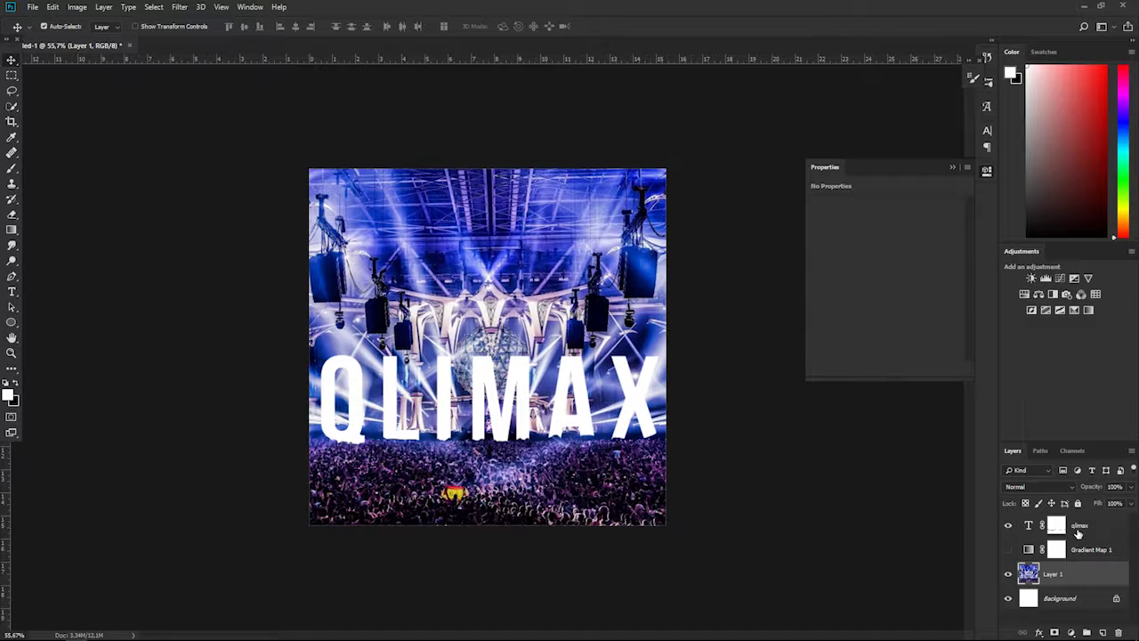
- Duplicate the qlimax text layer, blur the copy, and try then undo Screen blending
click(1110, 534)
key(ctrl+j)
click(200, 7)
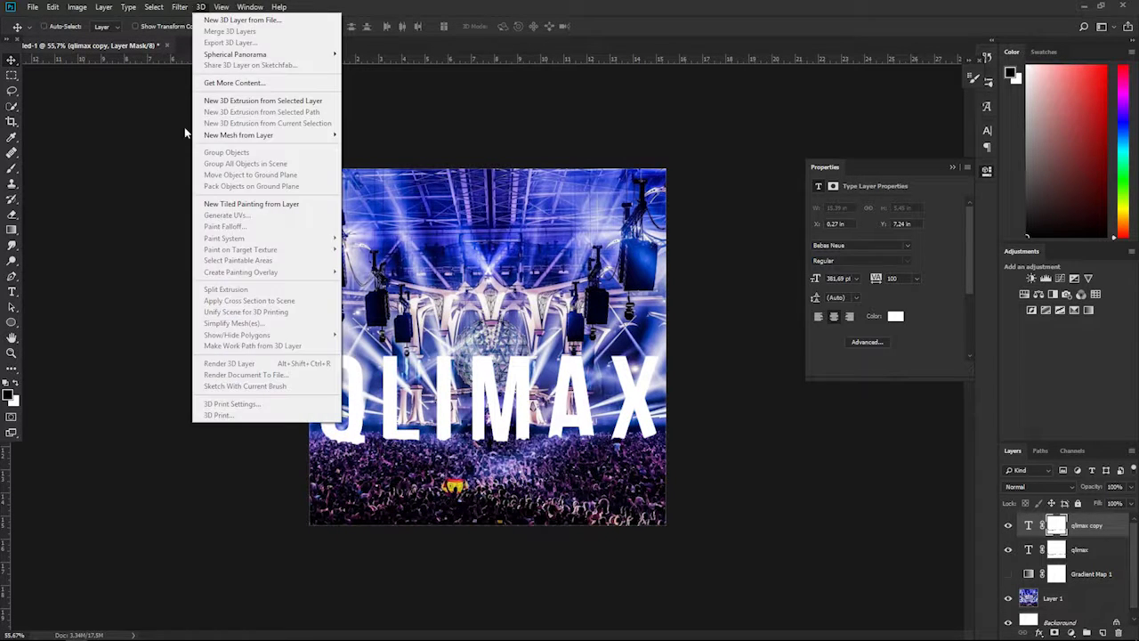
click(144, 186)
key(Return)
click(1033, 487)
click(1024, 295)
scroll(451, 414, up, 4)
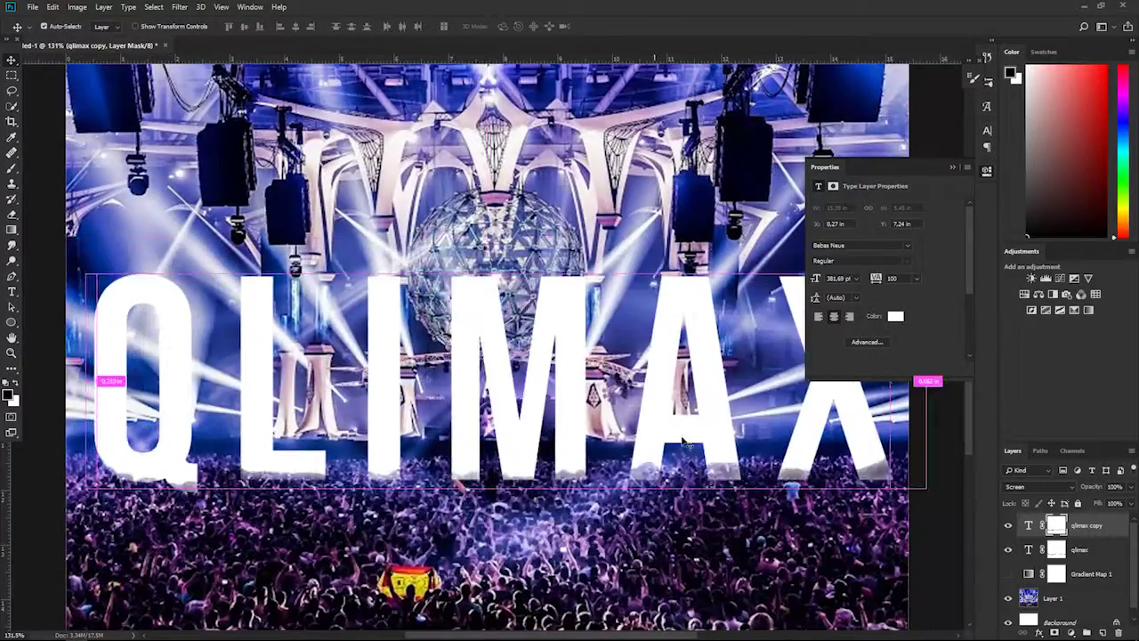
key(ctrl+z)
- Convert the text copy to a smart object and apply Gaussian Blur for a glow
right_click(1031, 528)
click(1042, 132)
click(180, 6)
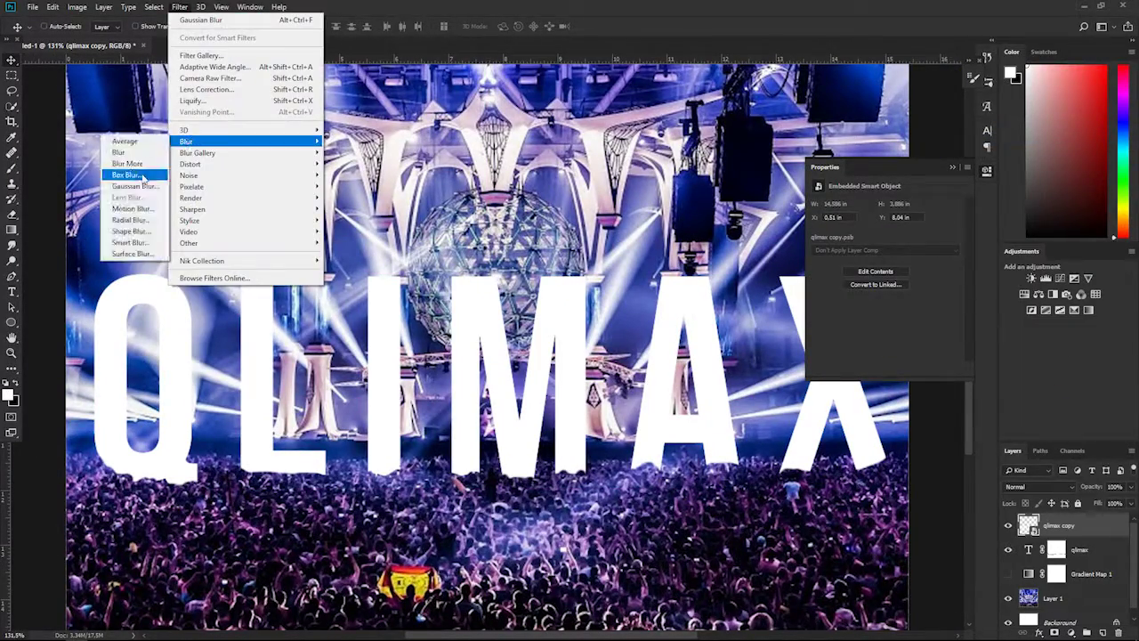
click(144, 186)
key(Return)
- Duplicate the original qlimax layer again and move the copy just below the lettering
click(1079, 583)
key(ctrl+j)
key(ctrl+t)
mouse_move(480, 356)
mouse_down()
mouse_move(487, 414)
mouse_move(487, 365)
mouse_up()
key(ctrl+0)
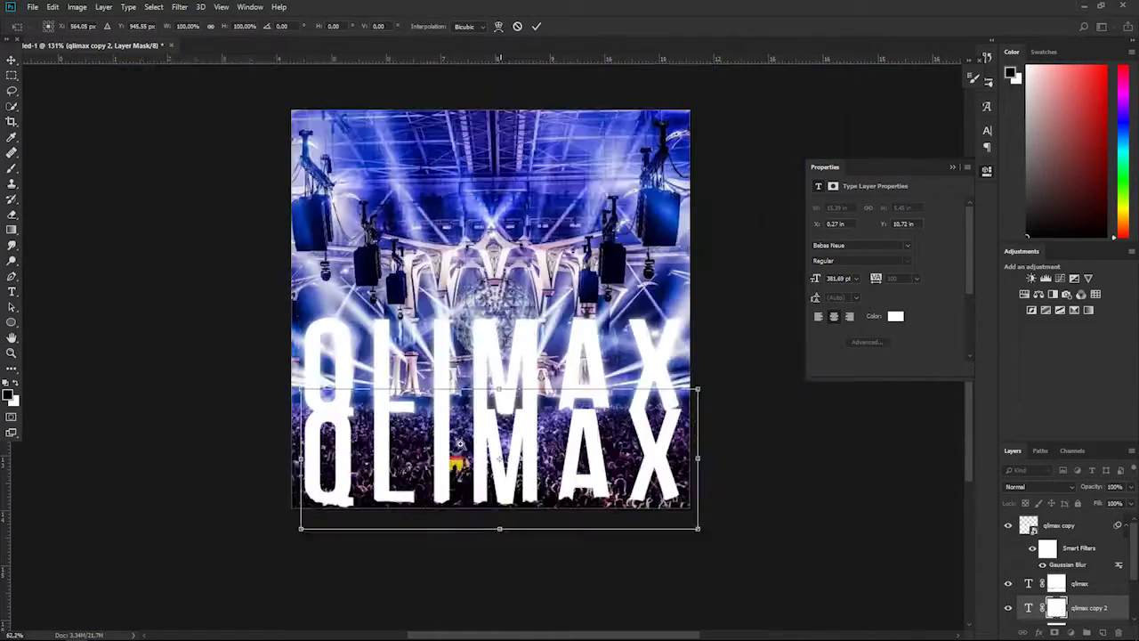
- Stretch the lower QLIMAX copy taller and widen its bottom into perspective
drag(496, 558, 496, 628)
key(ctrl+minus)
key(ctrl+minus)
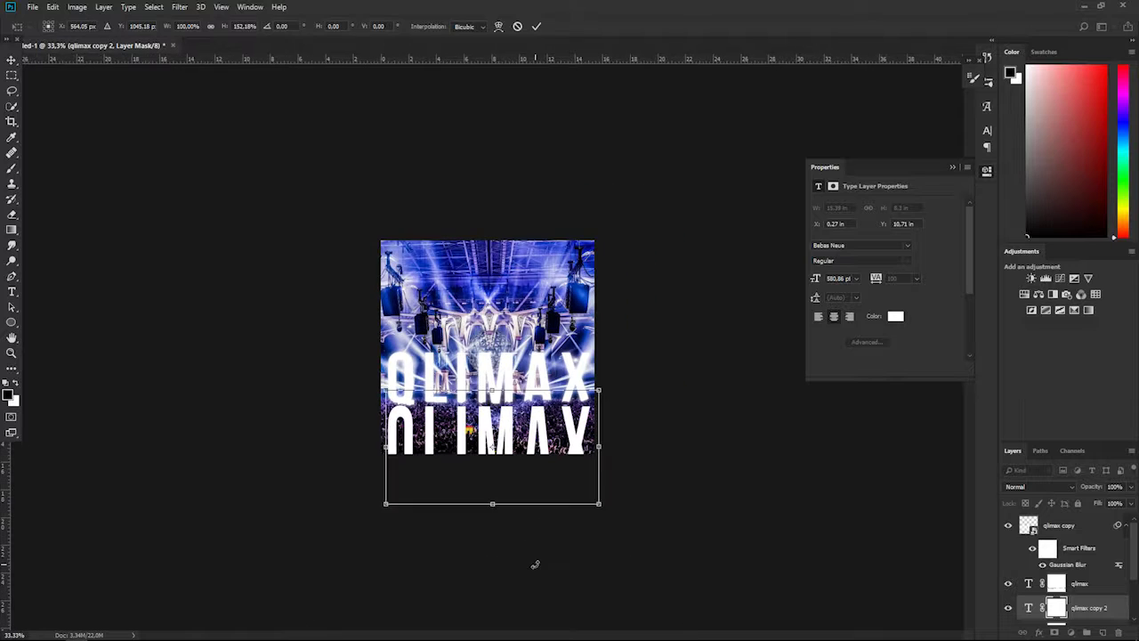
key(Return)
right_click(1088, 608)
click(1042, 222)
key(ctrl+t)
drag(572, 492, 692, 488)
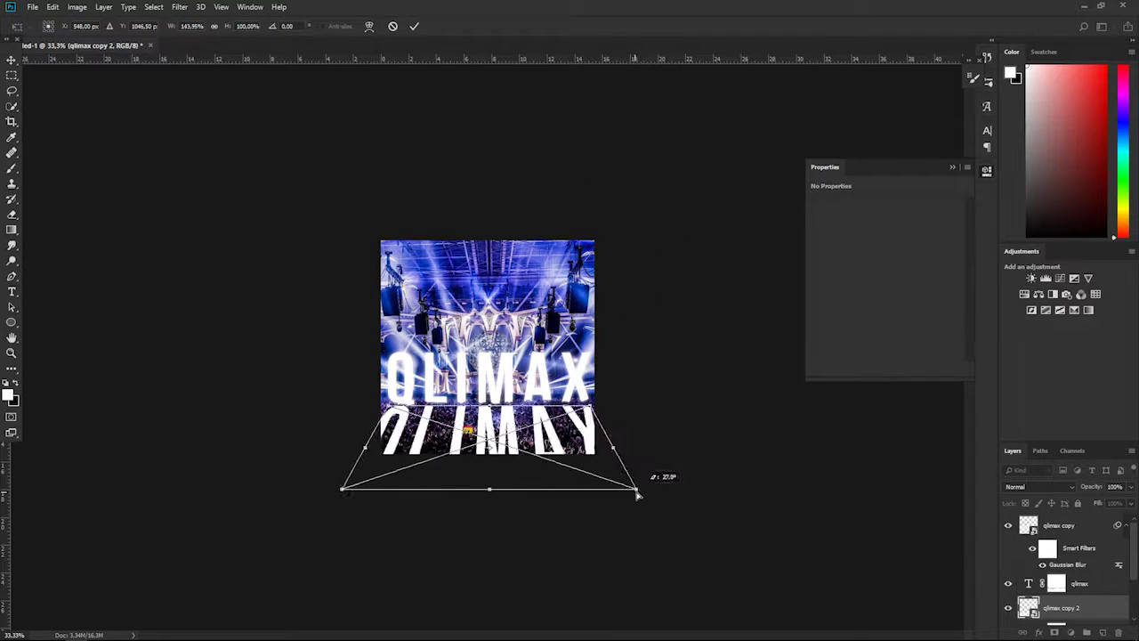
key(Return)
- Darken the reflection with a colour overlay, set 50% opacity, and apply Gaussian Blur radius 5
double_click(1093, 606)
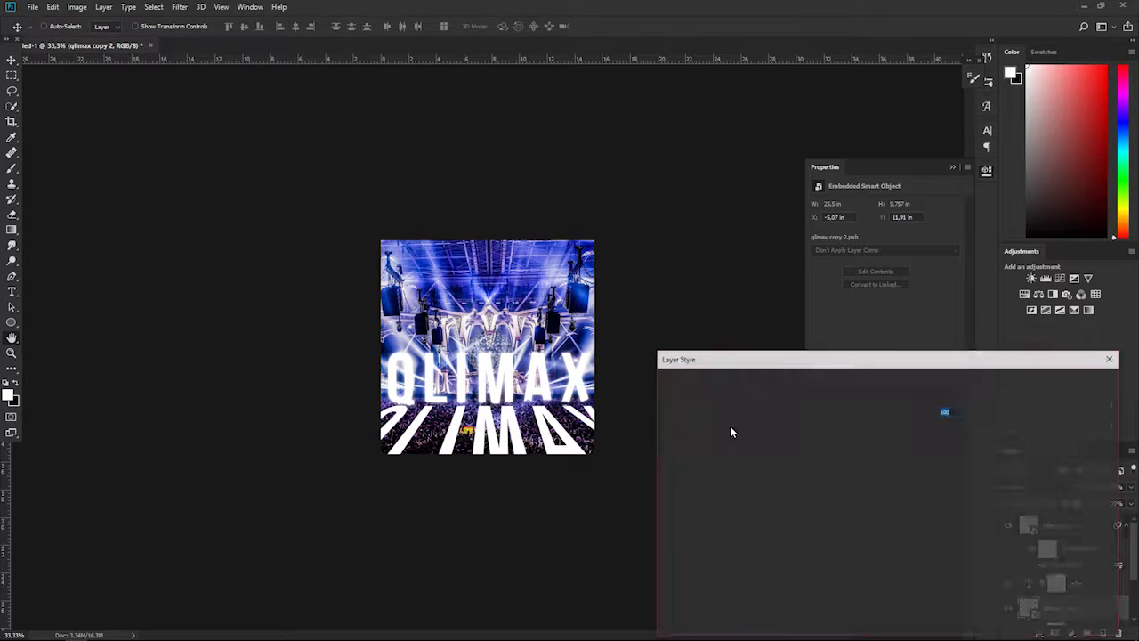
click(687, 519)
click(1073, 381)
drag(502, 436, 538, 418)
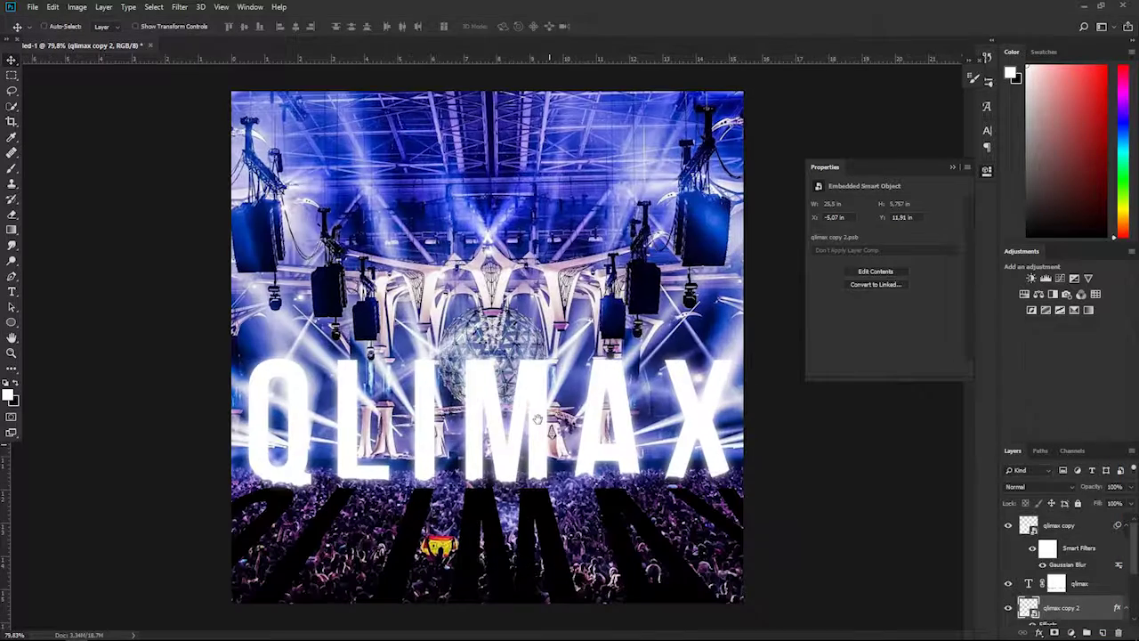
text(50)
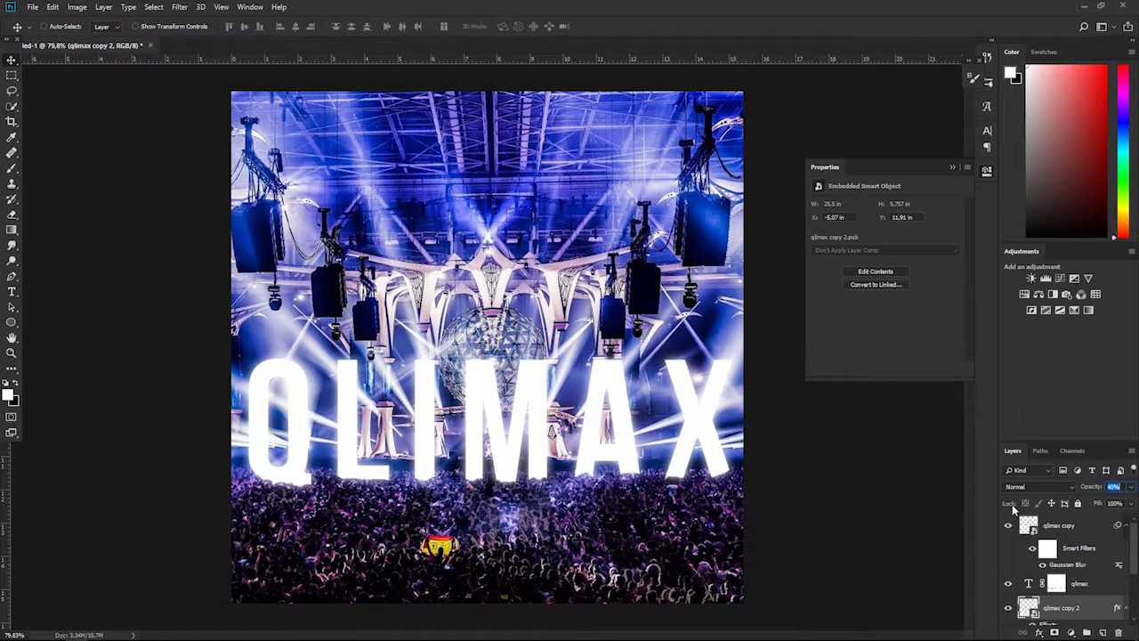
click(179, 6)
click(142, 187)
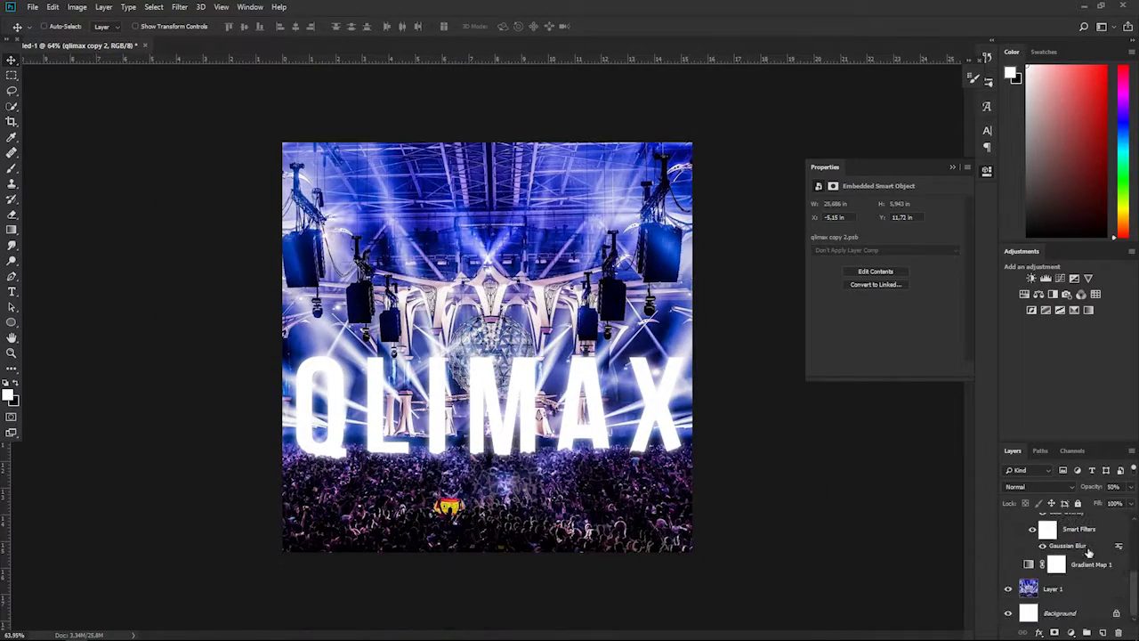
- Try and delete a Levels adjustment, then add a Curves S-curve for contrast
click(1045, 280)
mouse_move(958, 323)
mouse_down()
mouse_move(929, 326)
mouse_move(958, 324)
mouse_up()
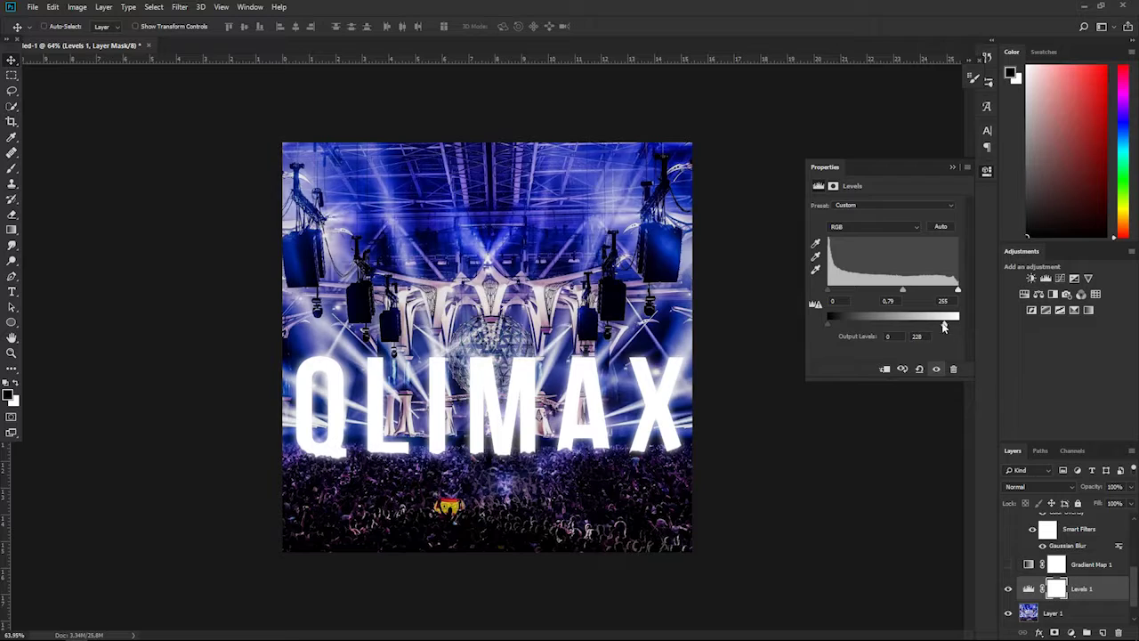
mouse_move(908, 290)
mouse_down()
mouse_move(876, 290)
mouse_move(900, 290)
mouse_up()
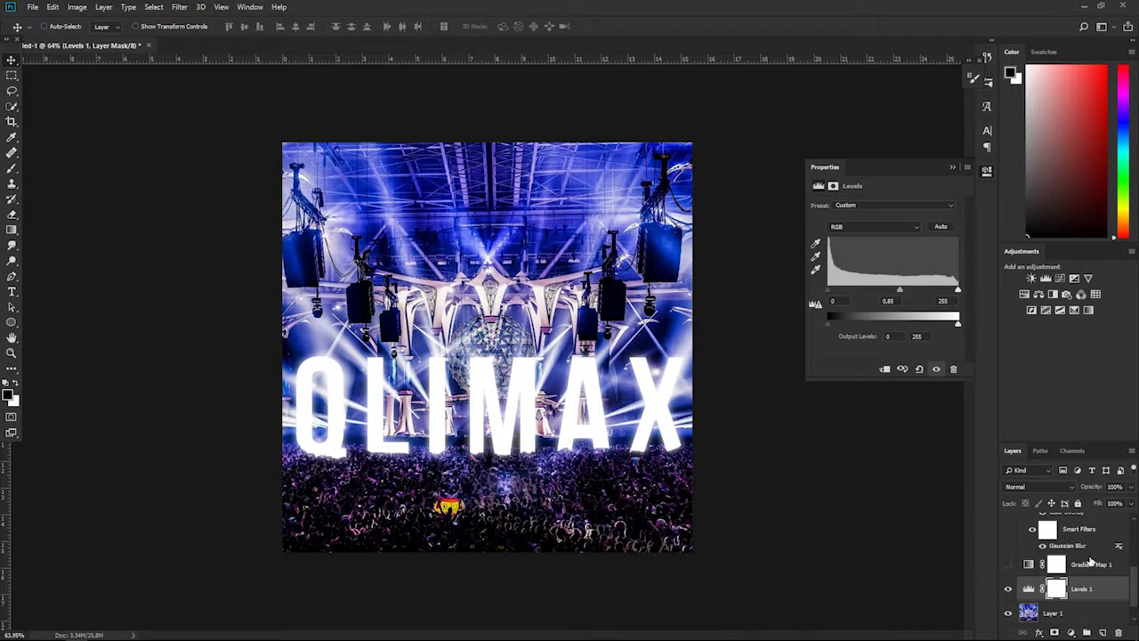
key(Delete)
click(1060, 278)
click(820, 225)
drag(617, 198, 617, 220)
click(676, 485)
drag(544, 523, 543, 516)
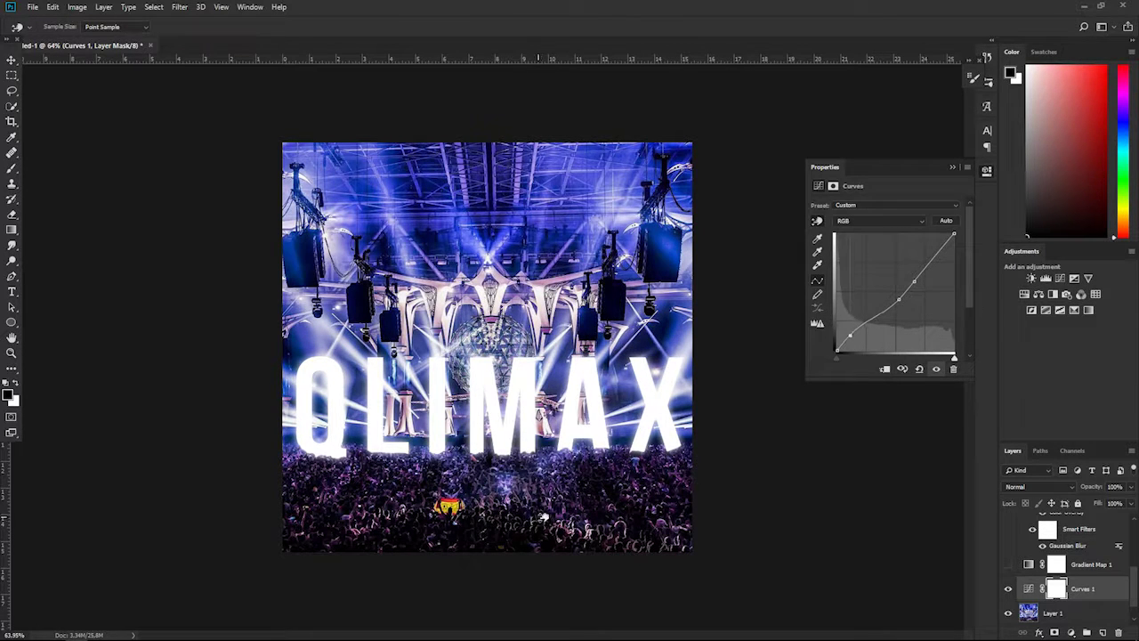
- Slightly enlarge the blurred QLIMAX glow copy and add a new empty layer on top
scroll(1059, 552, up, 5)
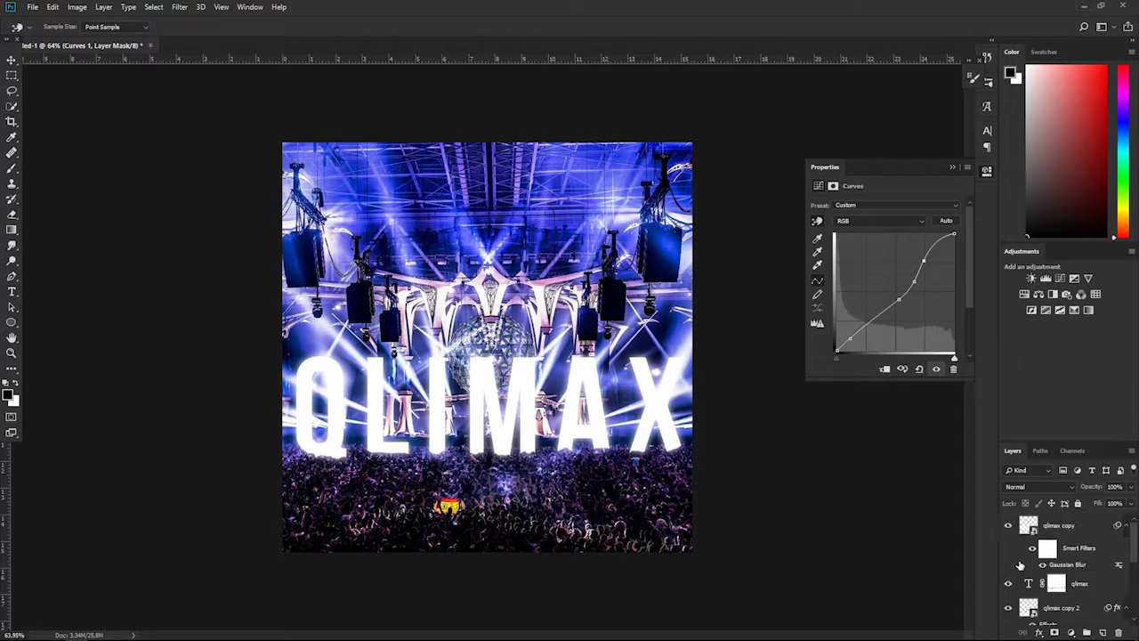
click(1059, 526)
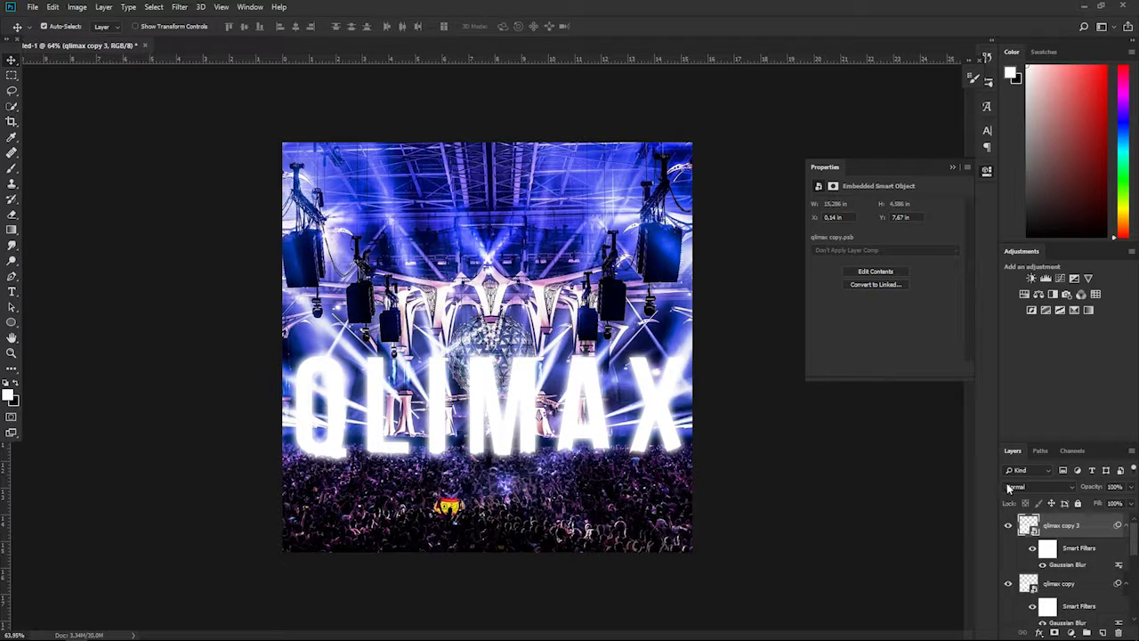
key(ctrl+t)
key(Return)
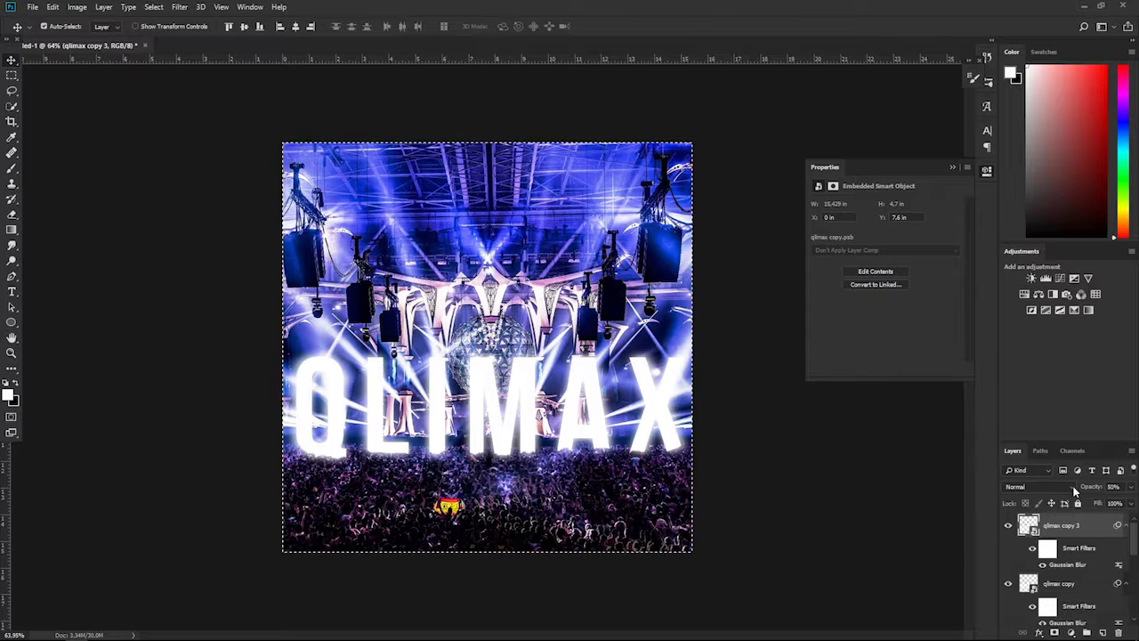
key(ctrl+shift+alt+n)
click(180, 6)
- Fill the new layer with a merged stamp of the visible poster
click(218, 37)
click(179, 6)
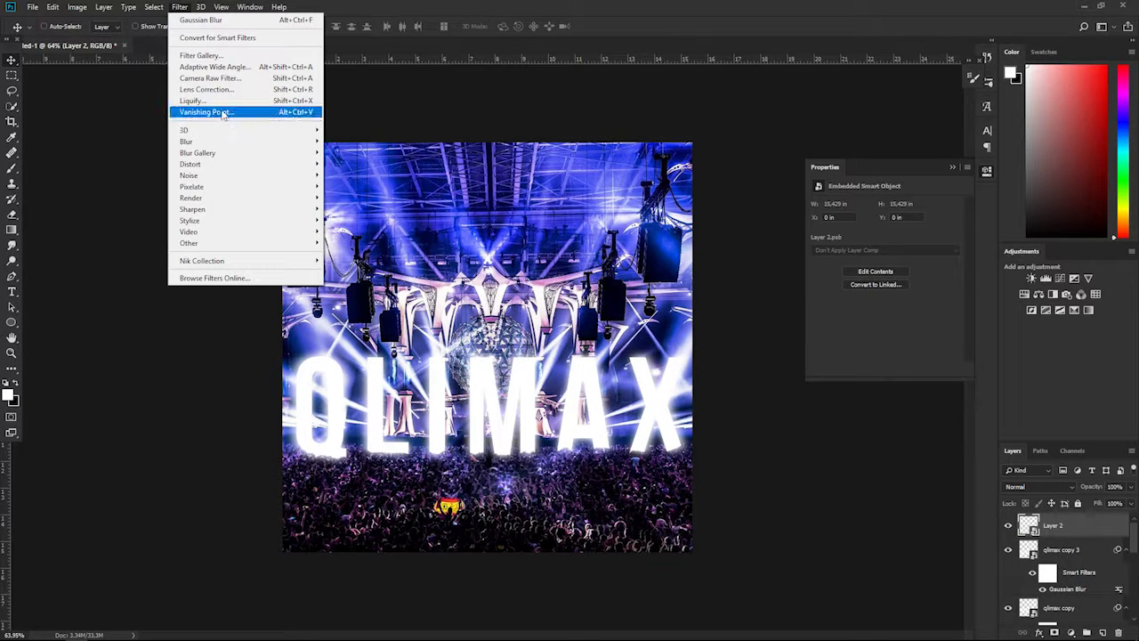
click(214, 38)
click(180, 6)
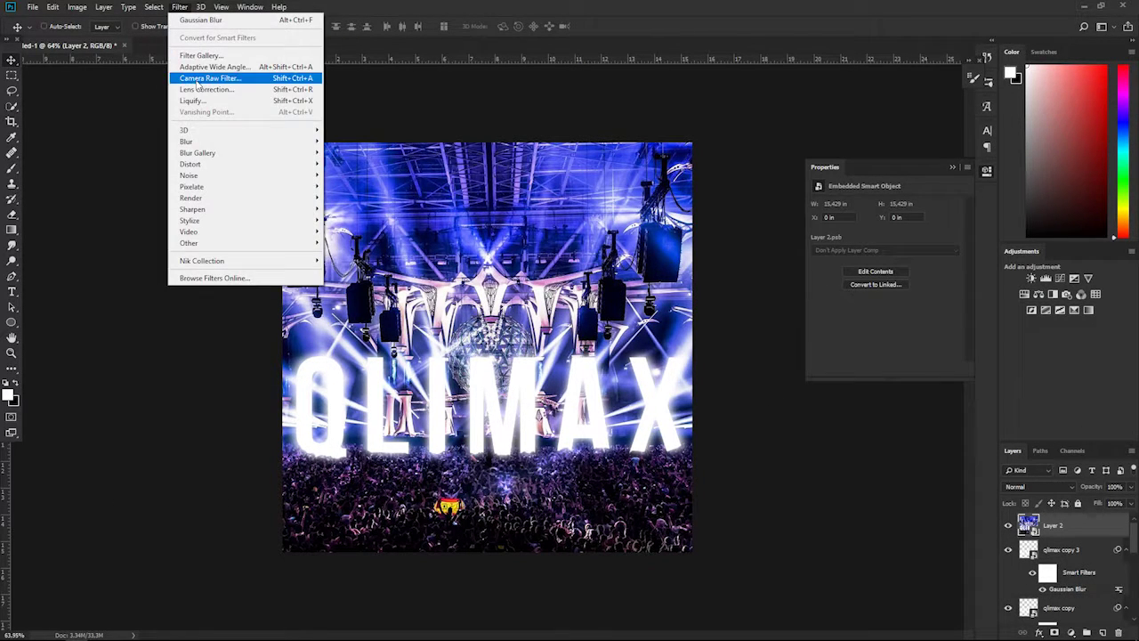
click(193, 80)
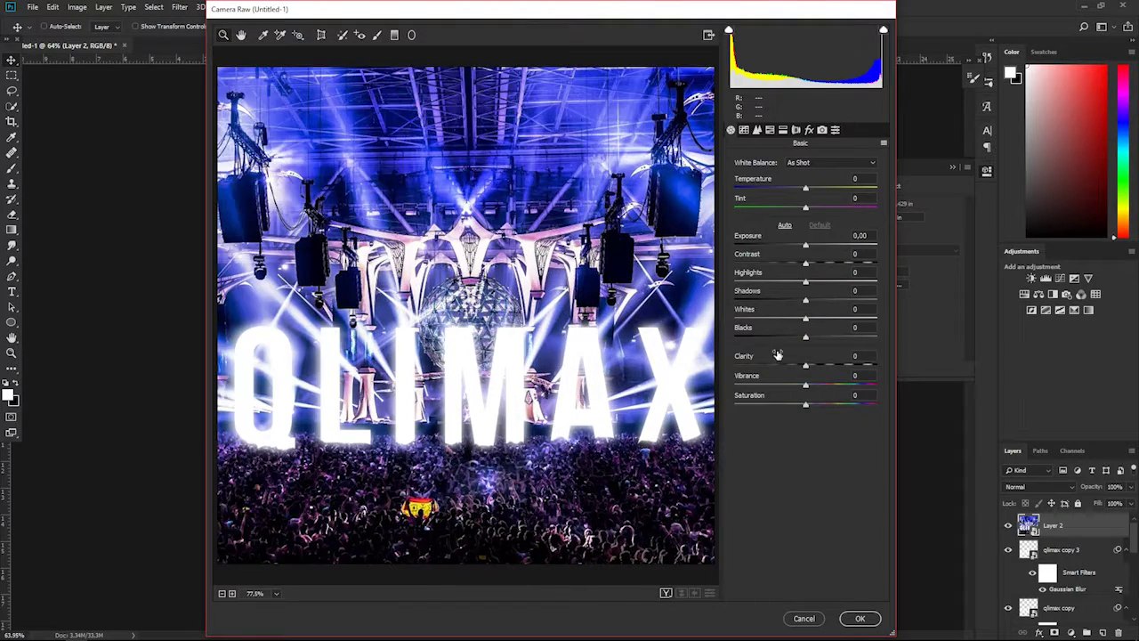
- In Camera Raw, lower clarity and highlights, cool the temperature, add dehaze and an edge vignette
mouse_move(805, 364)
mouse_down()
mouse_move(786, 364)
mouse_move(801, 364)
mouse_up()
drag(806, 281, 798, 270)
mouse_move(806, 188)
mouse_down()
mouse_move(793, 189)
mouse_move(835, 178)
mouse_up()
click(809, 130)
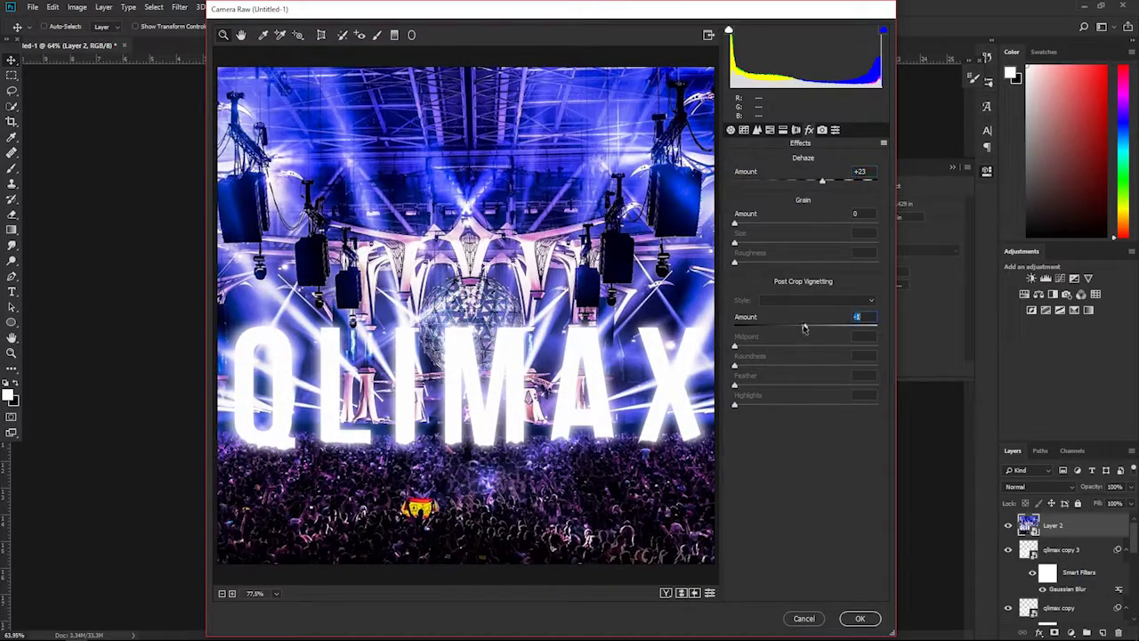
drag(804, 329, 790, 327)
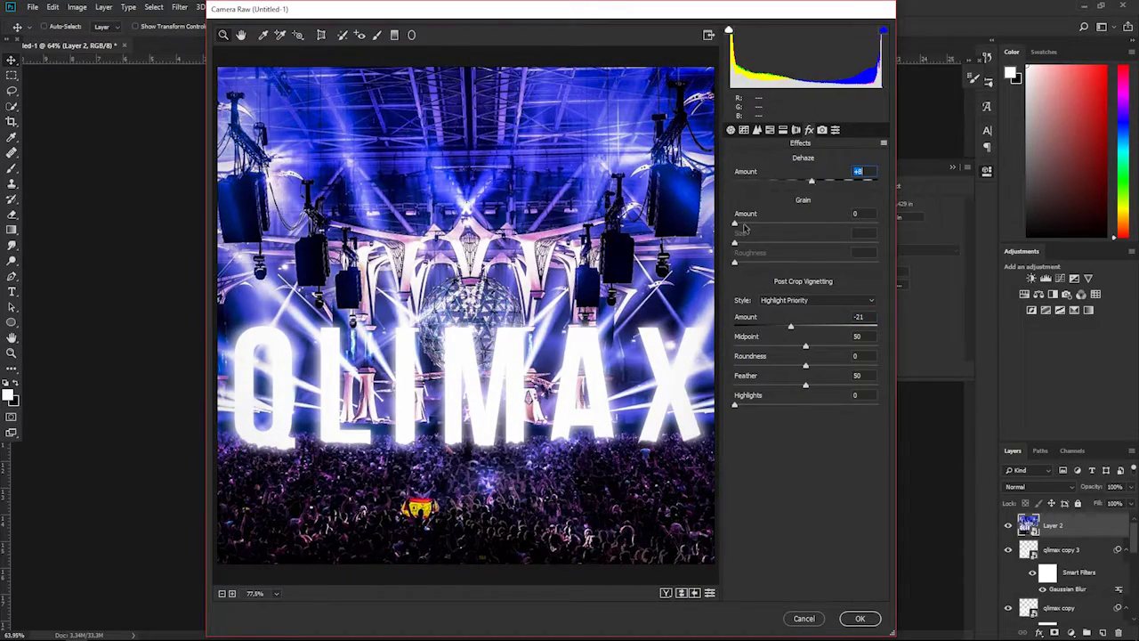
click(783, 130)
click(758, 130)
mouse_move(758, 180)
mouse_down()
mouse_move(777, 180)
mouse_move(786, 199)
mouse_up()
double_click(777, 179)
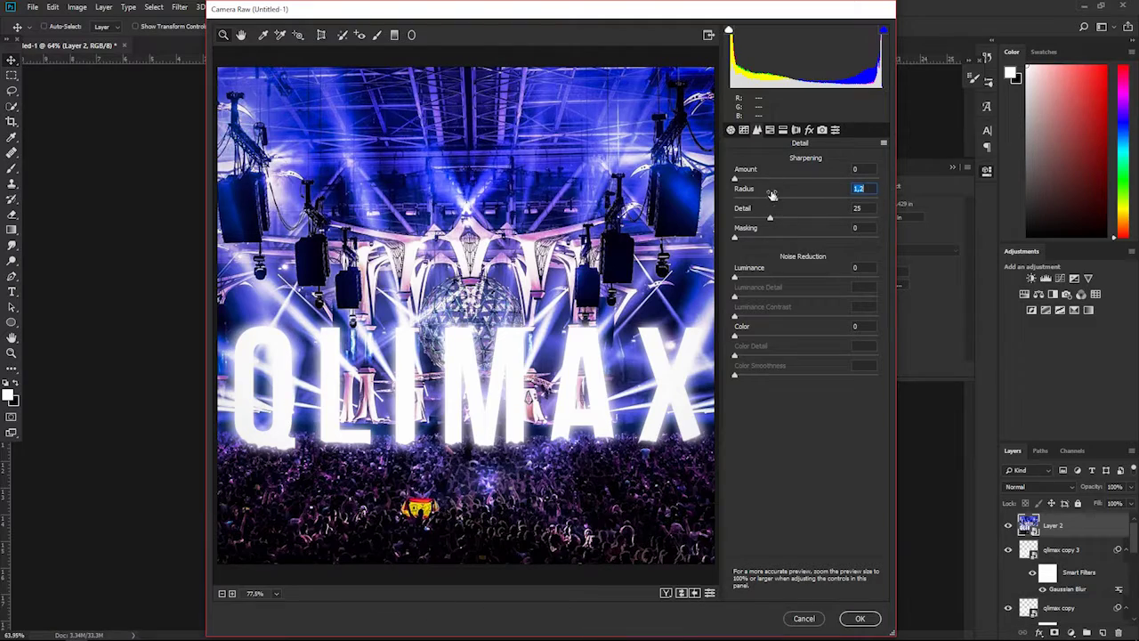
click(860, 620)
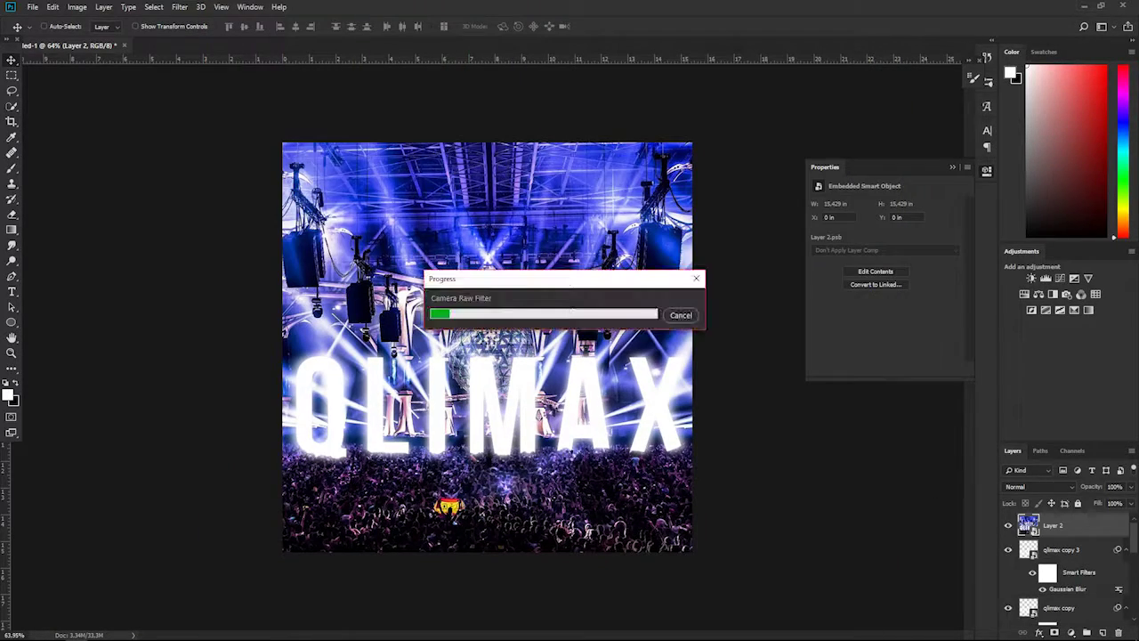
key(ctrl+alt+shift+e)
click(179, 6)
- Apply High Pass to the merged layer and blend it in Soft Light at 50% opacity
click(140, 258)
click(1037, 487)
click(1033, 381)
text(50)
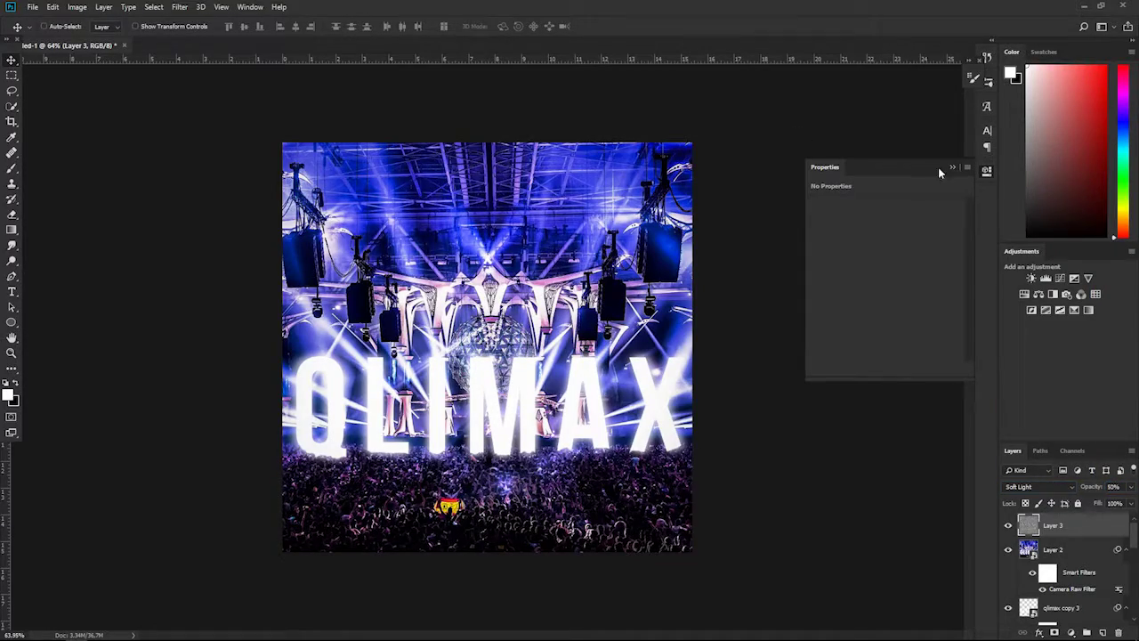
scroll(702, 382, up, 5)
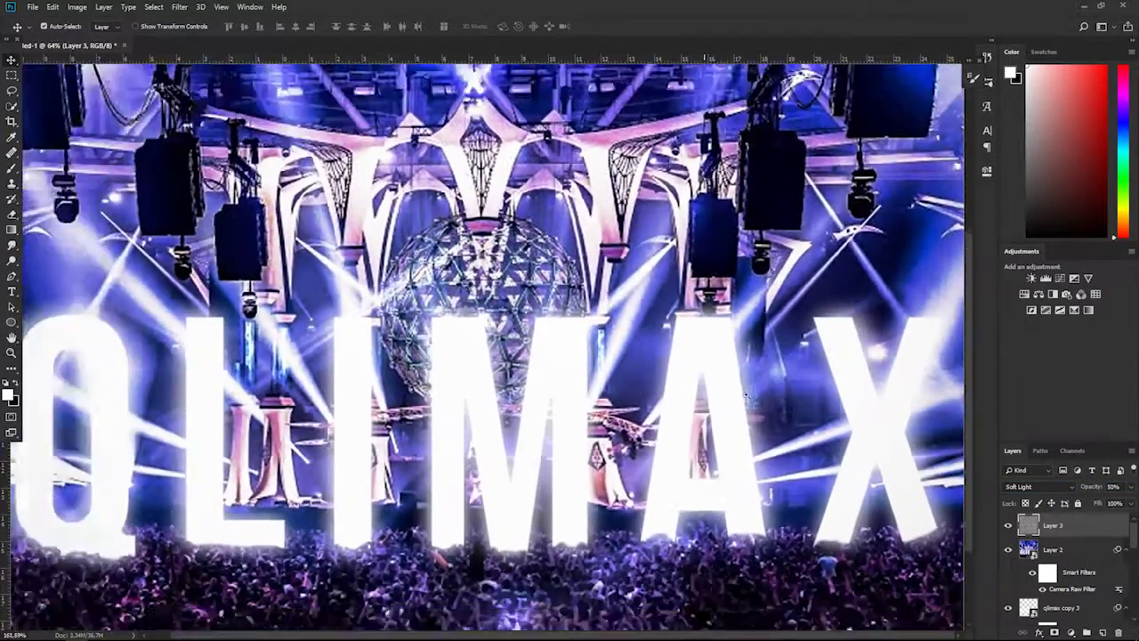
key(ctrl+0)
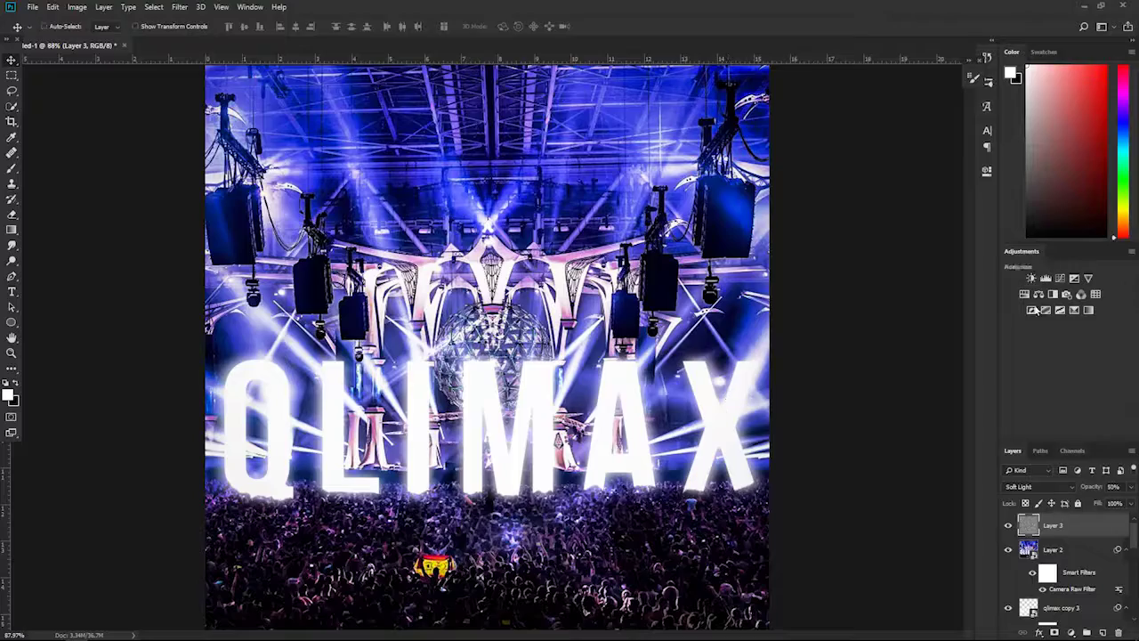
click(1025, 294)
- Try Hue/Saturation tweaks on the blues and magentas, undoing the first saturation boost
click(818, 222)
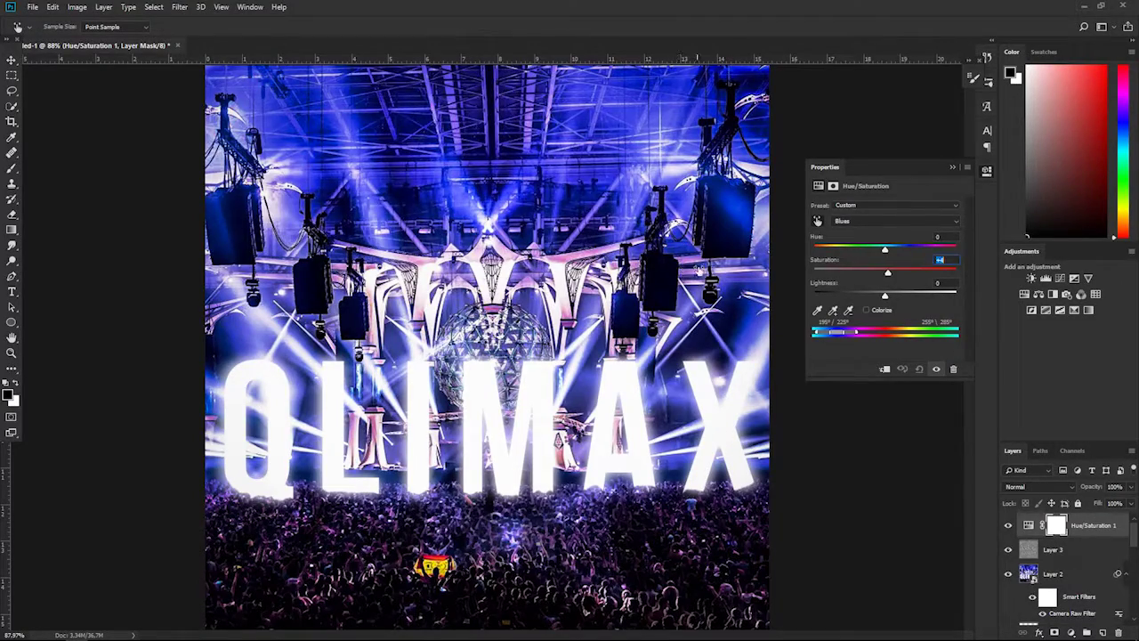
drag(660, 264, 736, 223)
key(ctrl+z)
drag(582, 217, 560, 226)
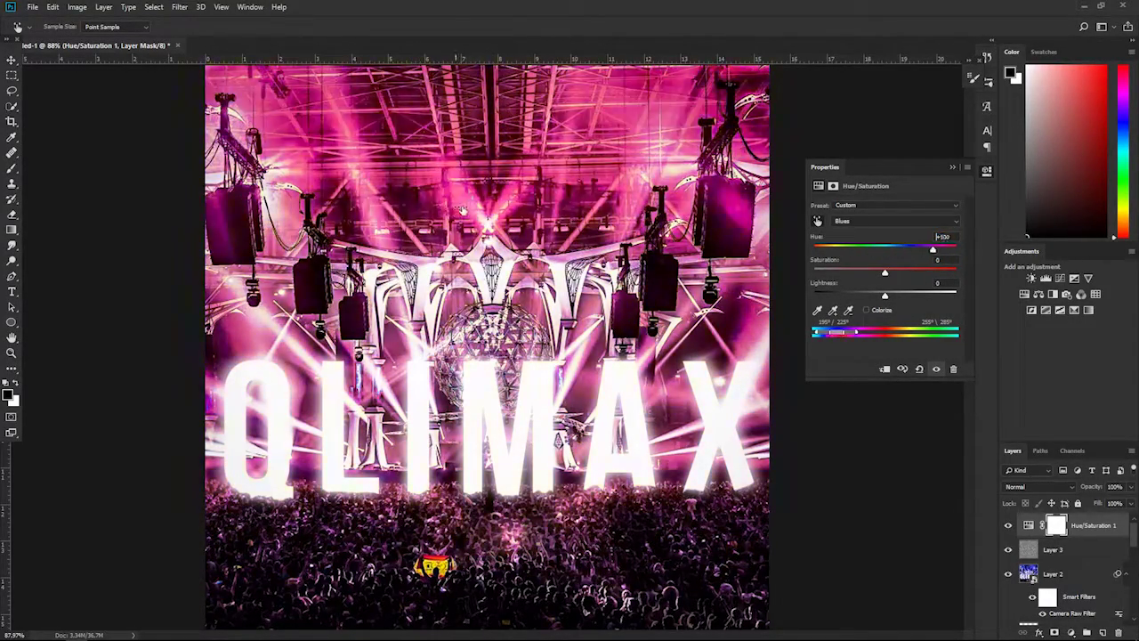
drag(933, 249, 941, 250)
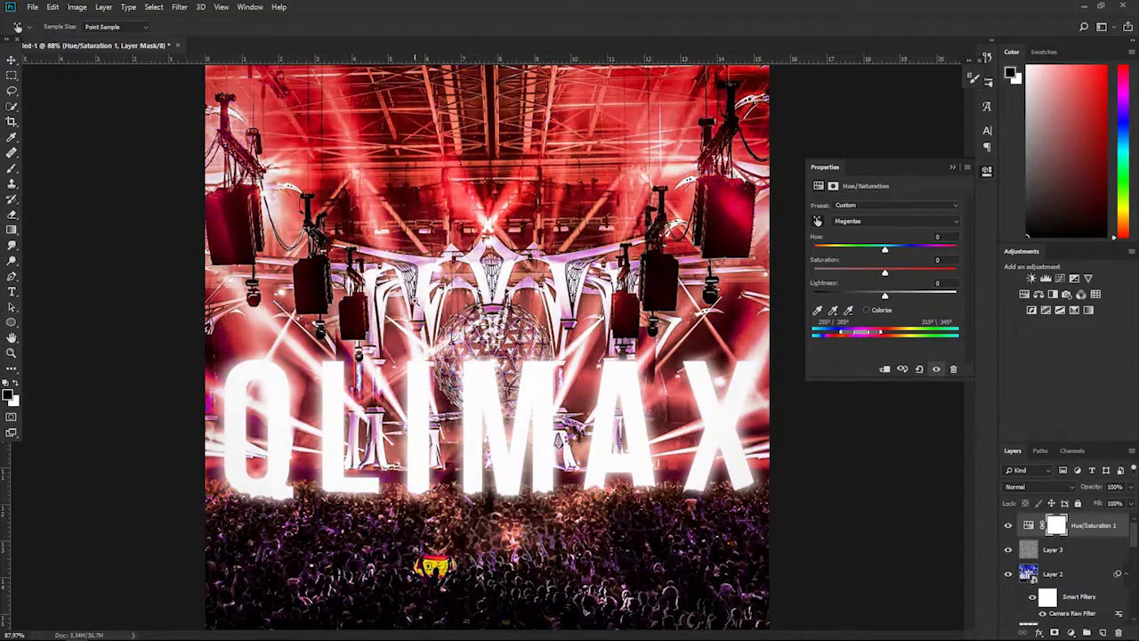
scroll(487, 347, down, 1)
- Set the Blues to Hue +38, Saturation +46 and Lightness -42 for a deep purple
drag(392, 209, 339, 218)
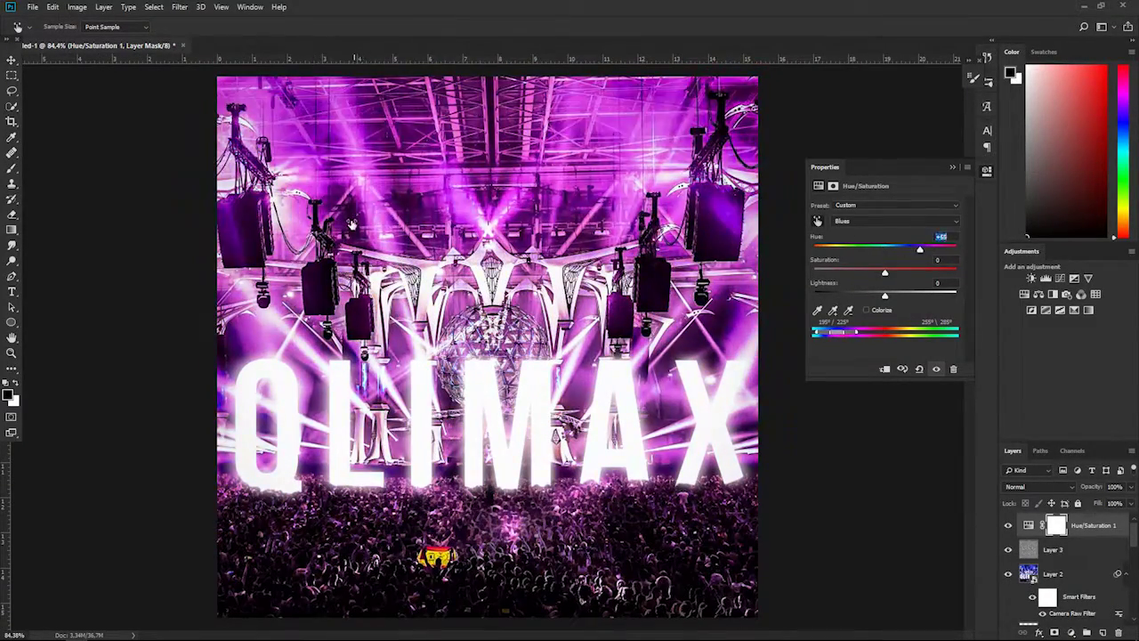
drag(338, 218, 356, 218)
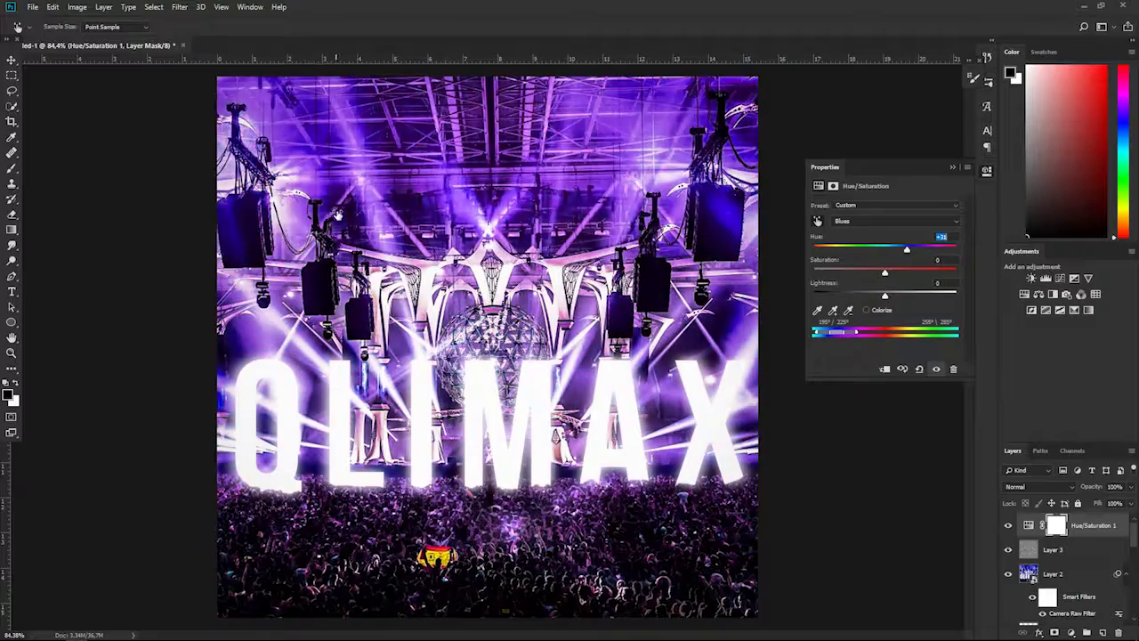
drag(445, 231, 442, 214)
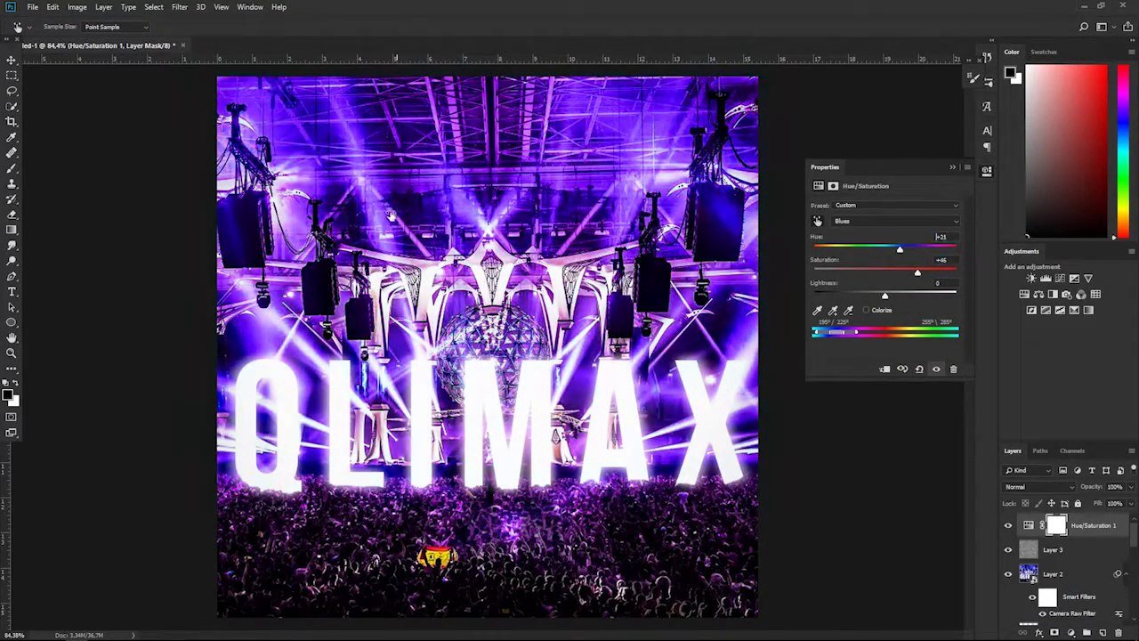
mouse_move(424, 211)
mouse_down()
mouse_move(366, 211)
mouse_move(418, 210)
mouse_up()
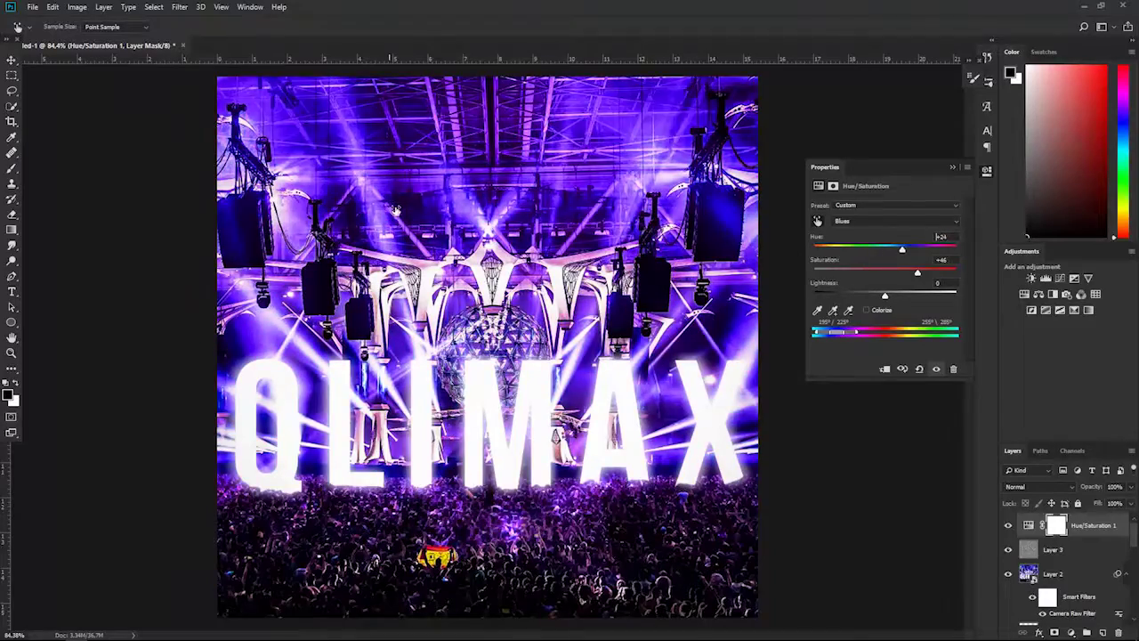
key(ctrl+minus)
drag(885, 295, 855, 295)
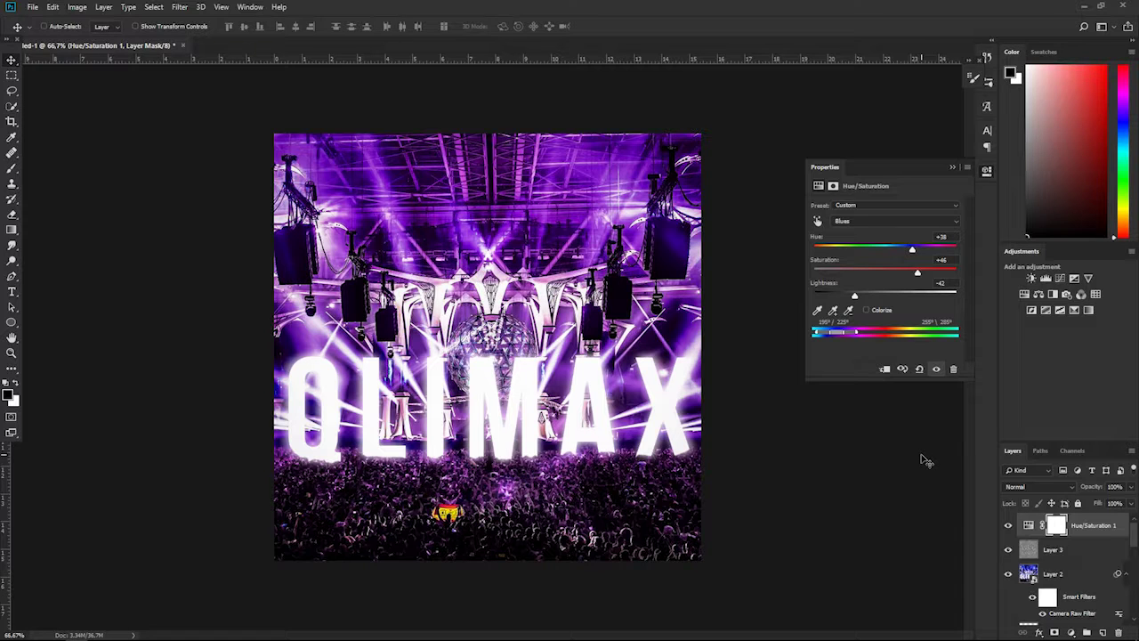
key(Delete)
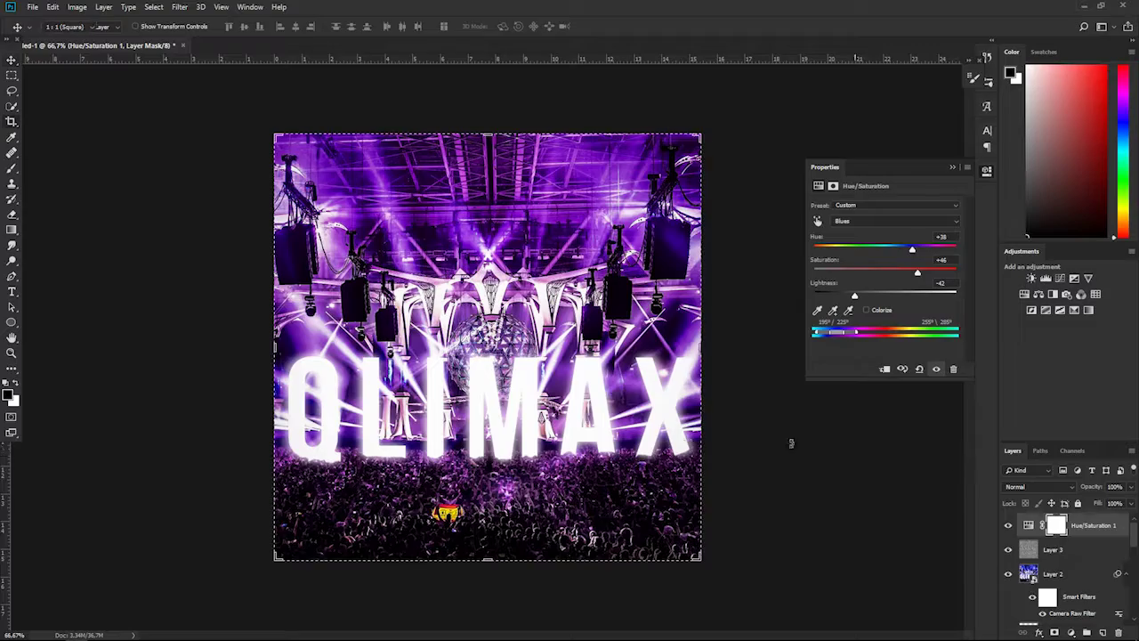
- Preview a square crop, cancel it, and save the poster as a new file named 'Qlimale'
key(c)
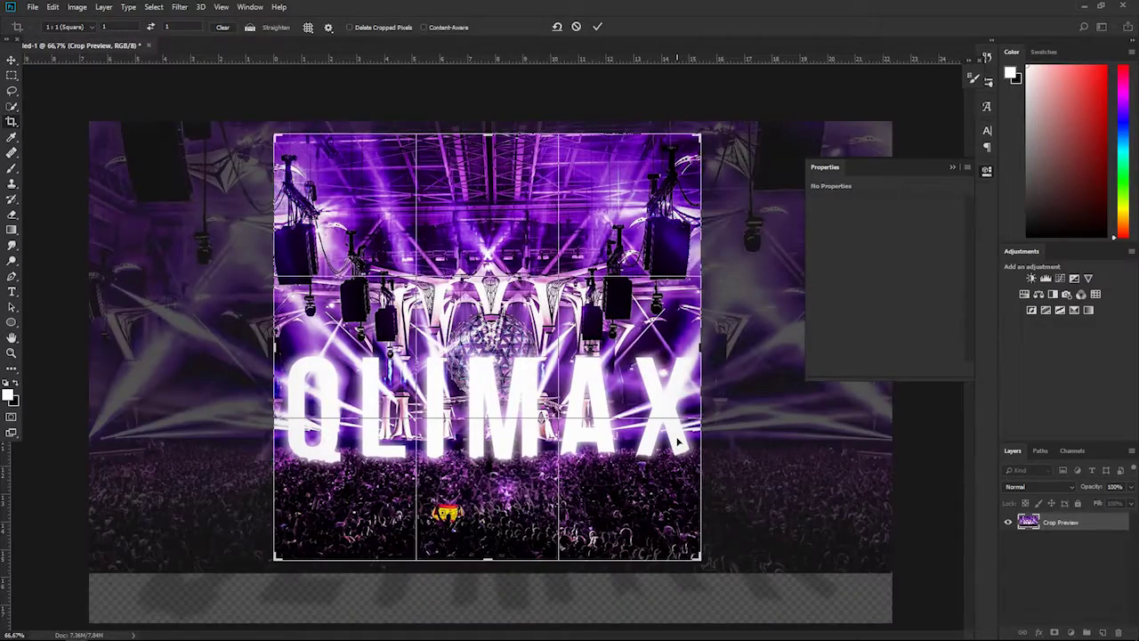
key(ctrl+z)
key(ctrl+z)
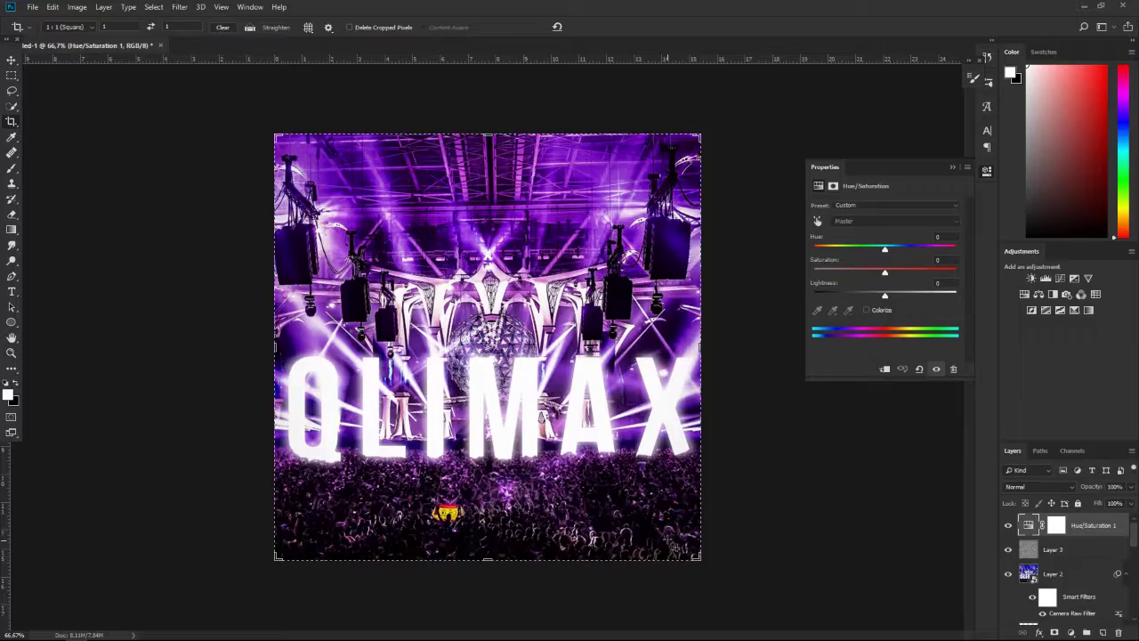
key(ctrl+shift+s)
text(Qlima)
text(le)
key(Return)
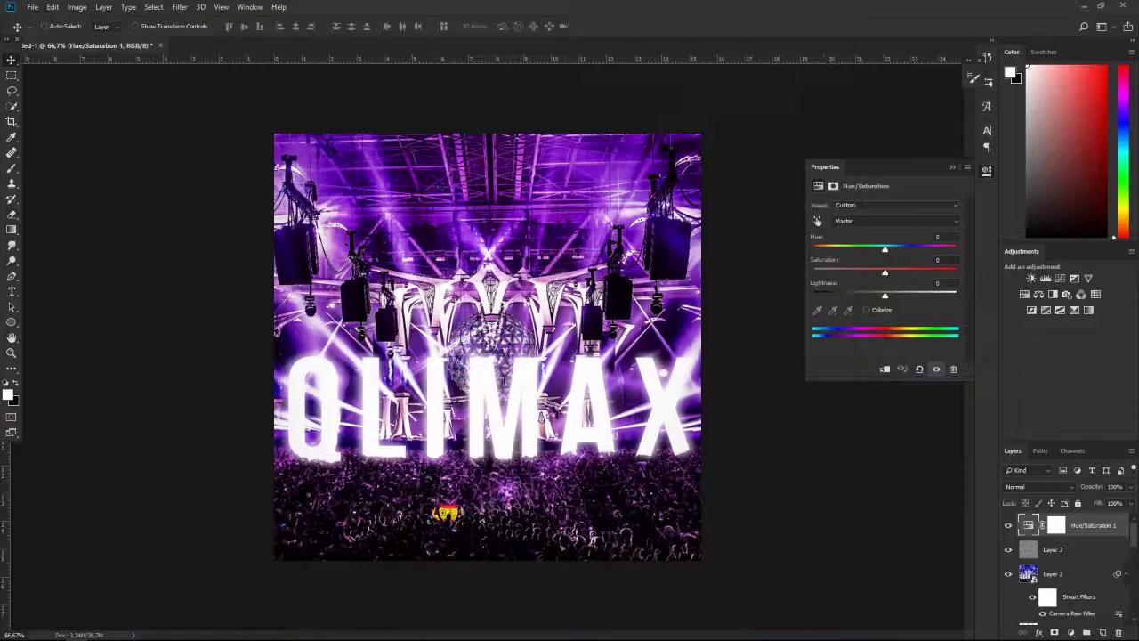
key(alt+Tab)
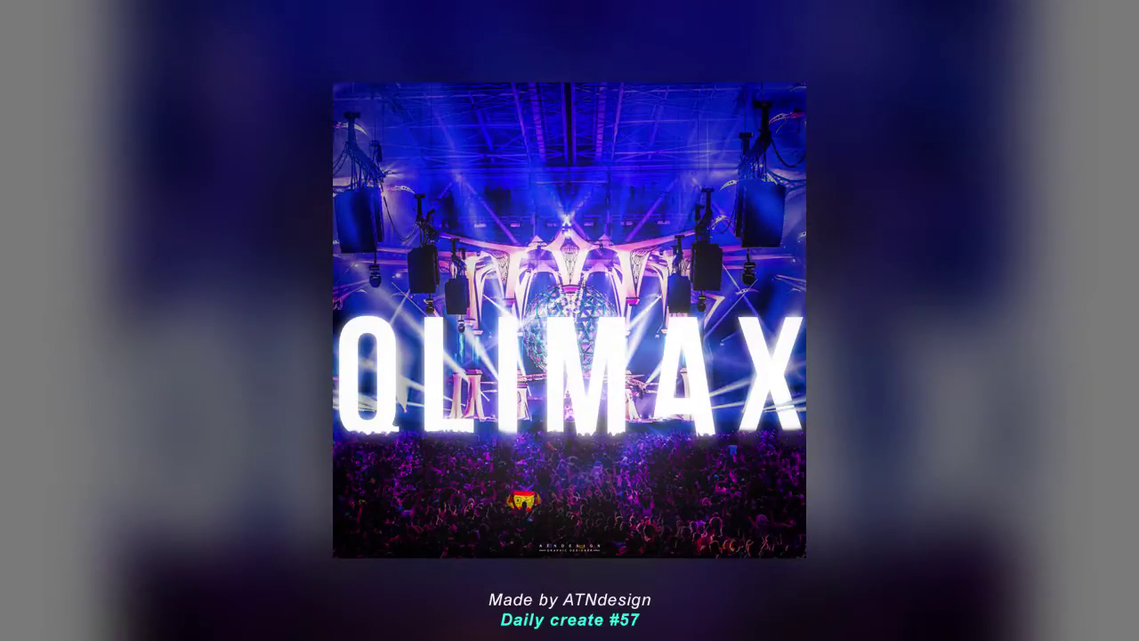